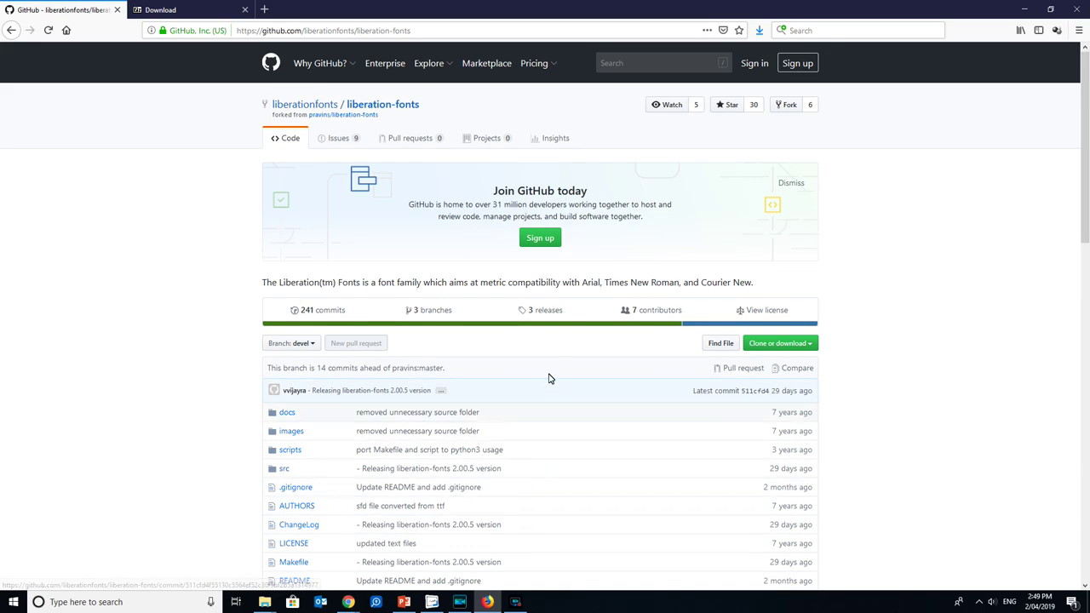
Open the liberation-fonts releases, bring up the download prompt for liberation-fonts-ttf-2.00.5.tar.gz and dismiss it without saving.
left_click(549, 311)
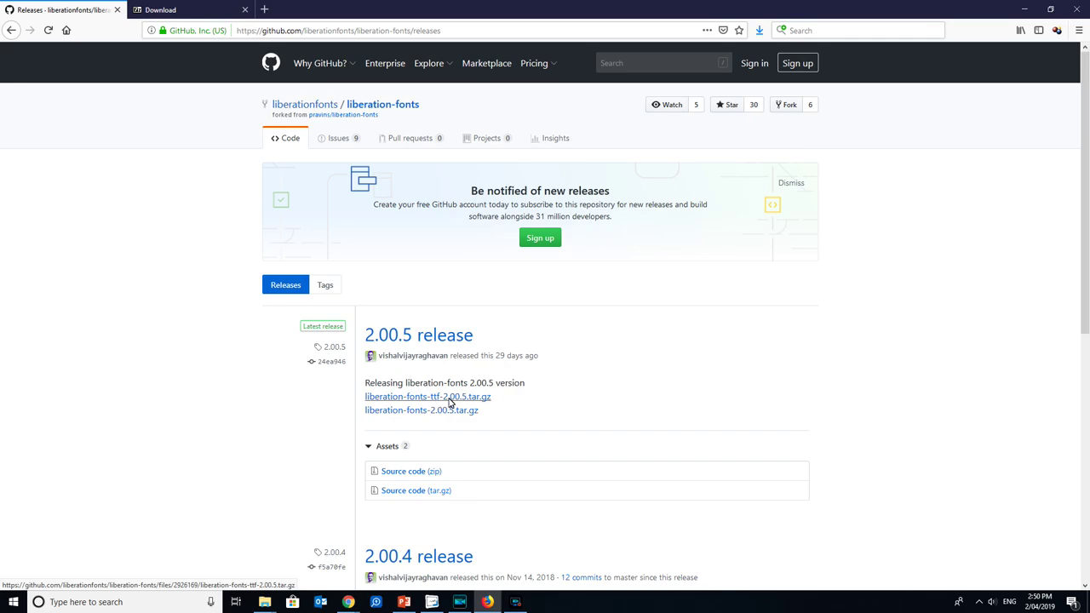
left_click(455, 398)
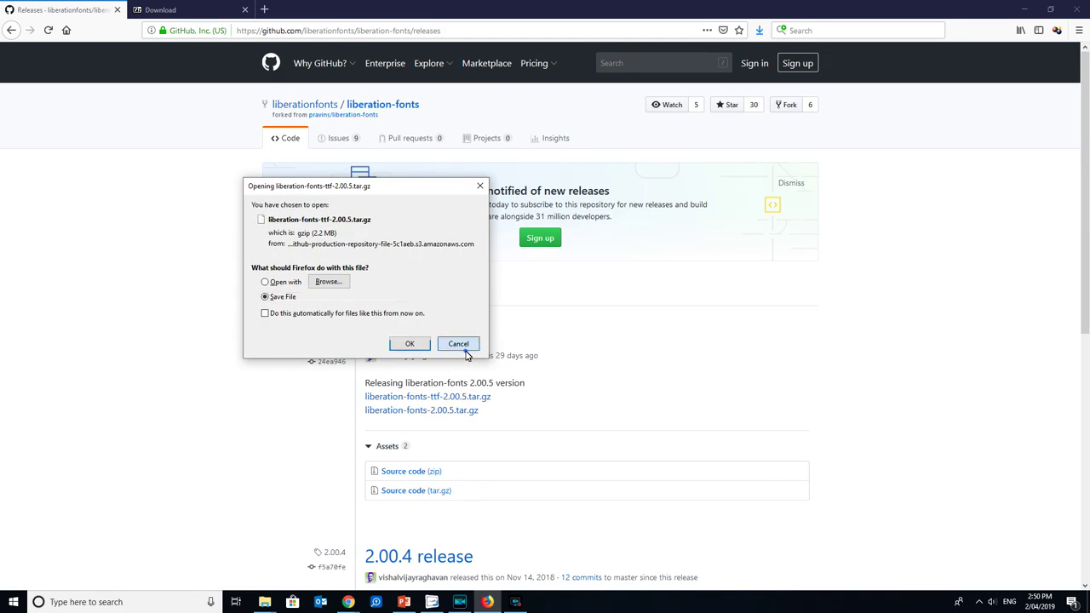
left_click(466, 350)
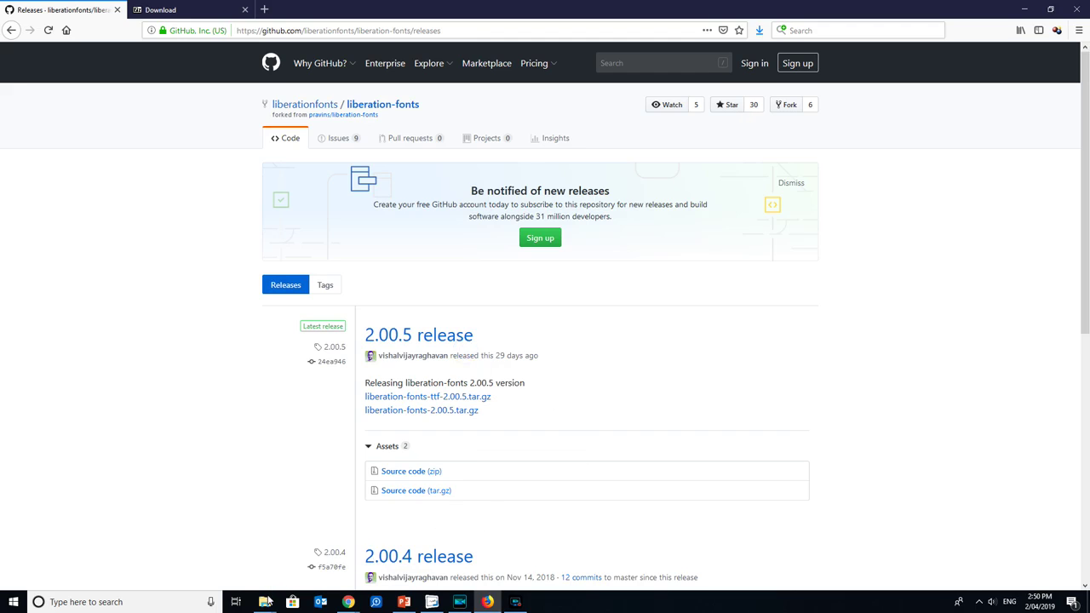
Delete the extracted liberation-fonts-ttf-2.00.5 folder and the liberation-fonts-ttf-2.00.5.tar file from Downloads, keeping only the .tar.gz archive.
left_click(264, 602)
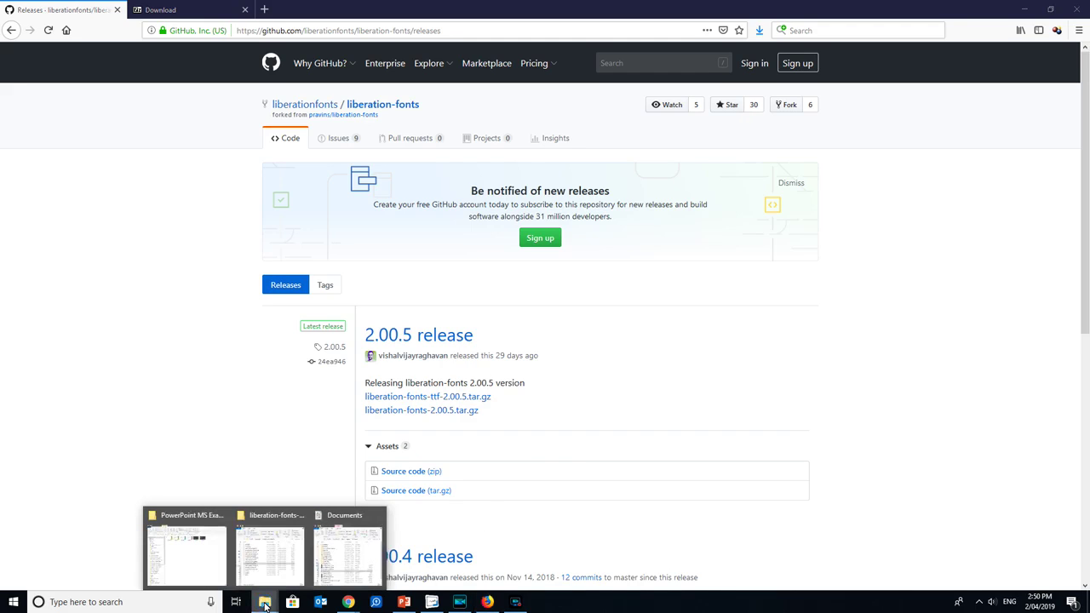
left_click(345, 551)
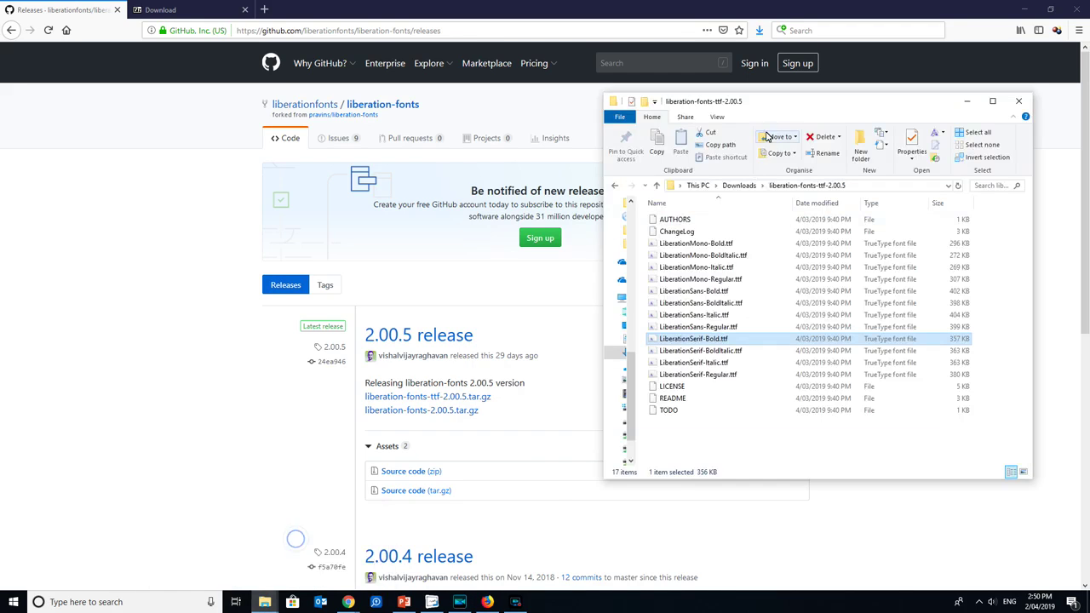
left_click(737, 188)
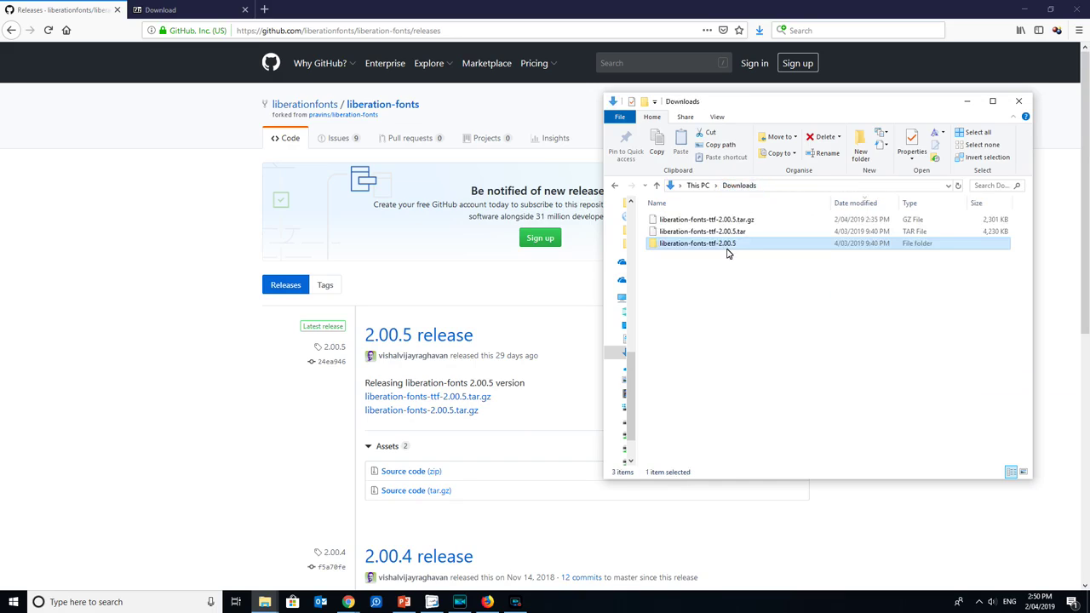
left_click(733, 236)
left_click(720, 244, "ctrl")
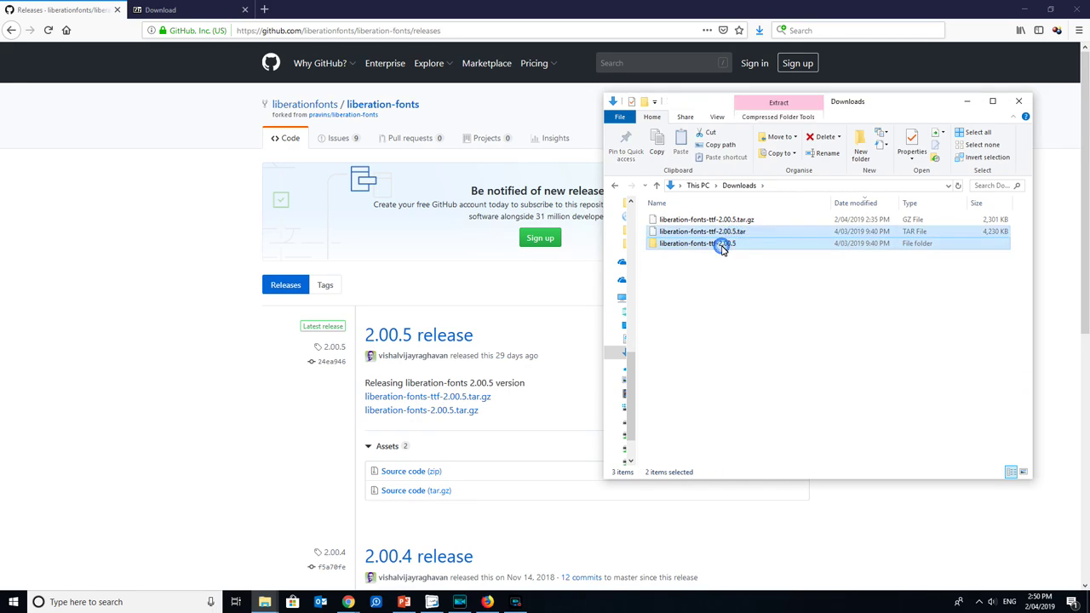
key("Delete")
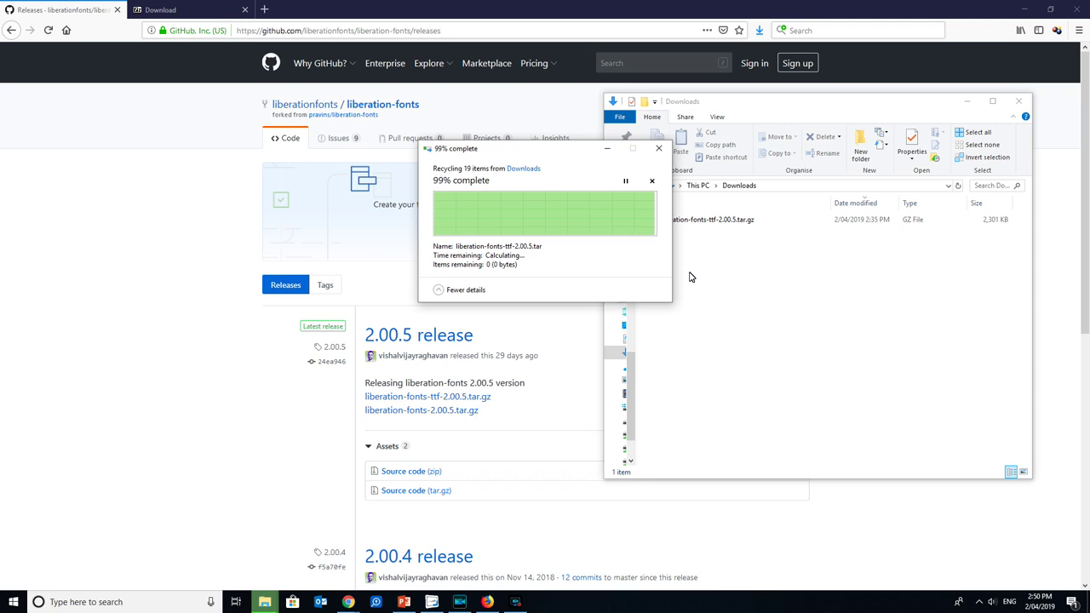
left_click(718, 223)
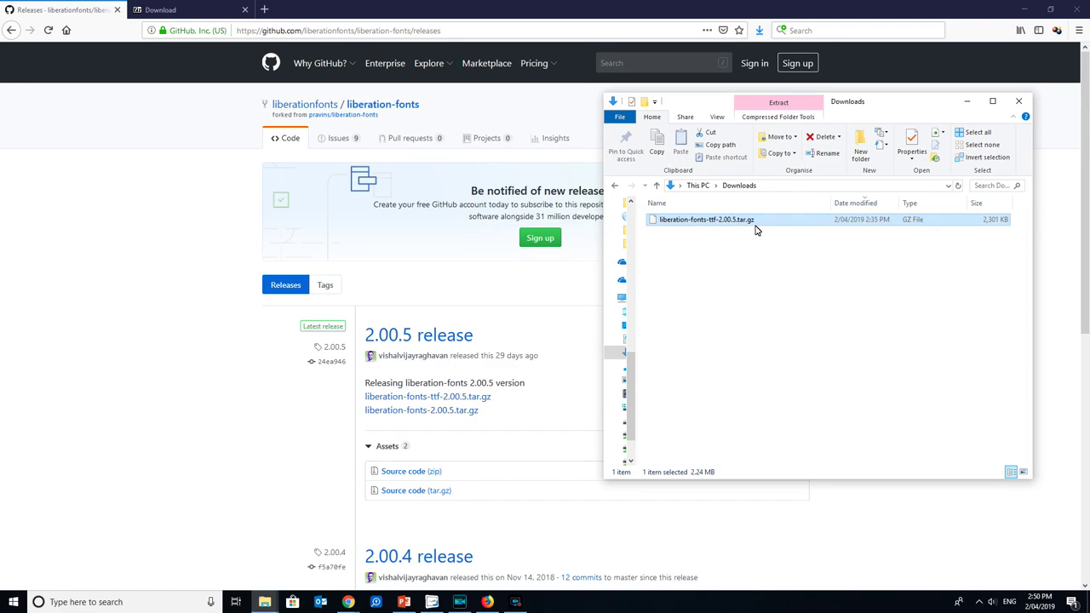
left_click(723, 256)
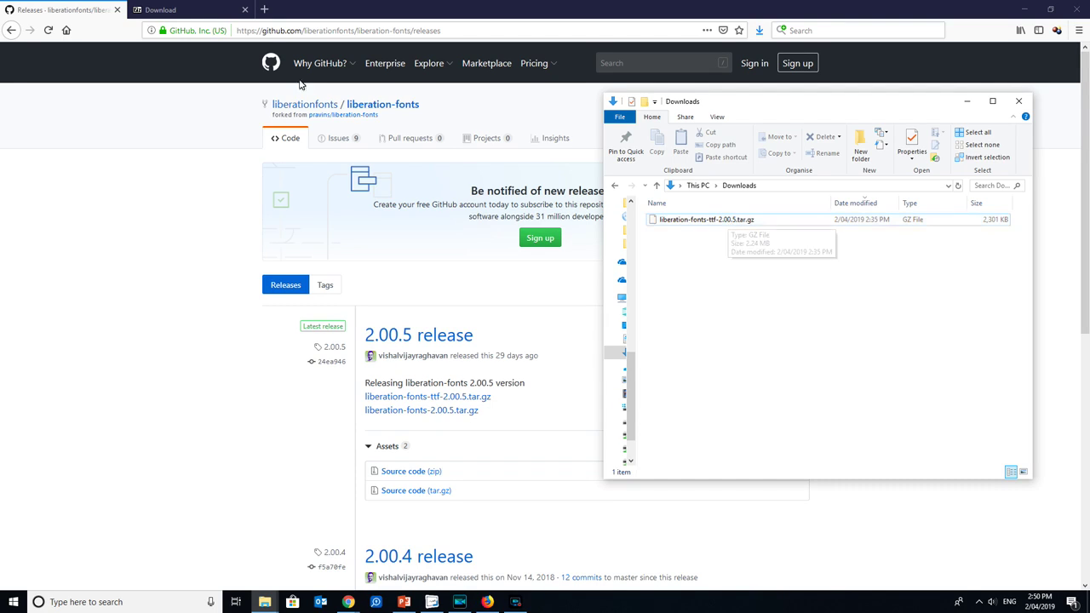
Examine the 64-bit and 32-bit Windows .exe entries for 7-Zip 19.00 on the 7-Zip download page, and return to the font releases.
left_click(177, 11)
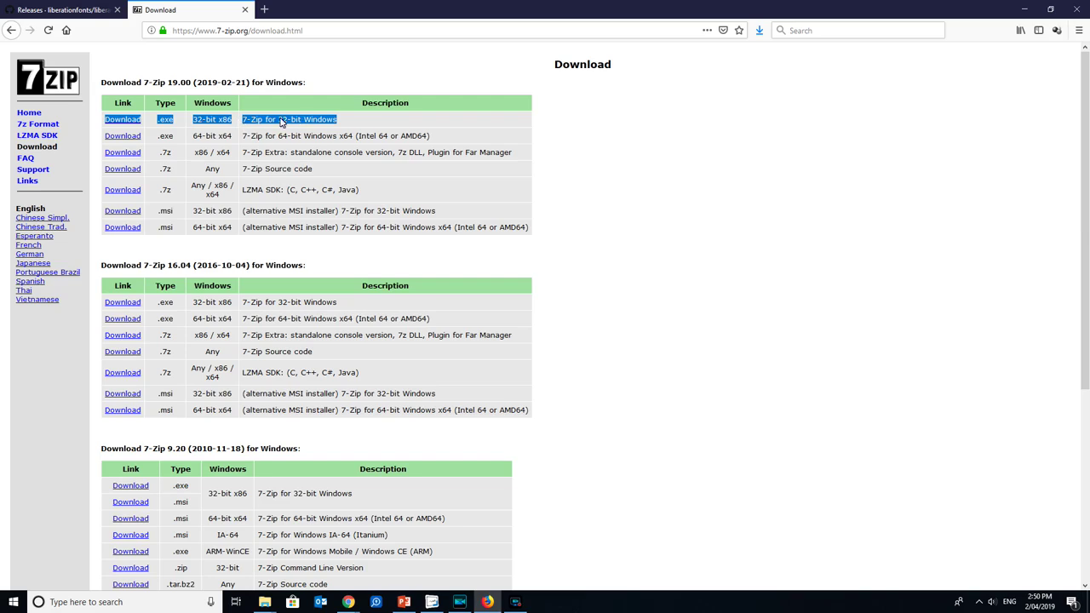
left_click_drag(430, 137, 109, 140)
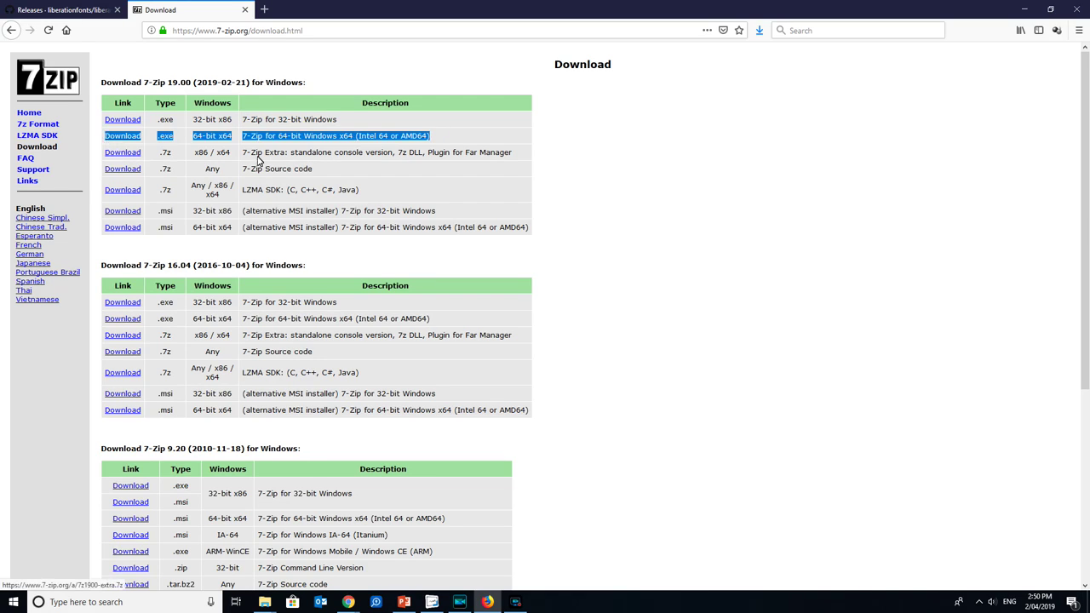
left_click_drag(344, 124, 104, 125)
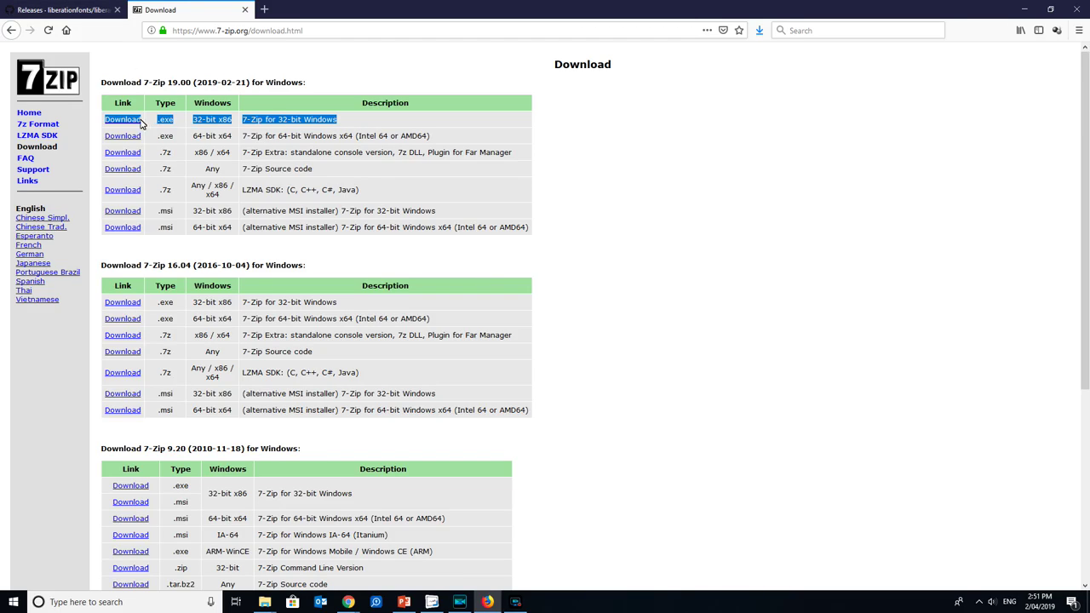
left_click(72, 10)
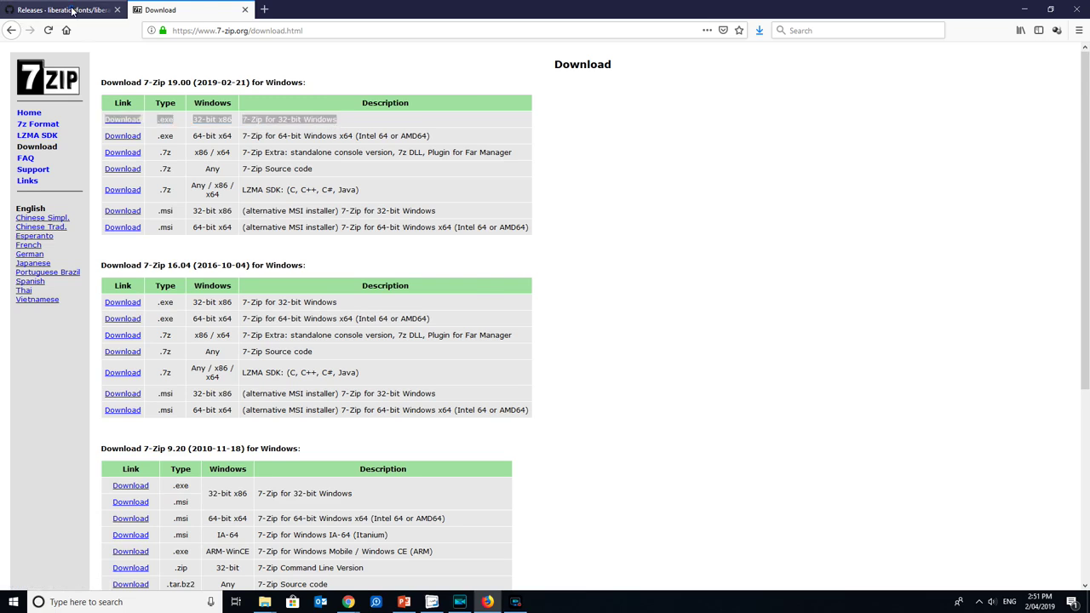
Extract liberation-fonts-ttf-2.00.5.tar.gz directly into the Downloads folder with 7-Zip.
mouse_move(266, 606)
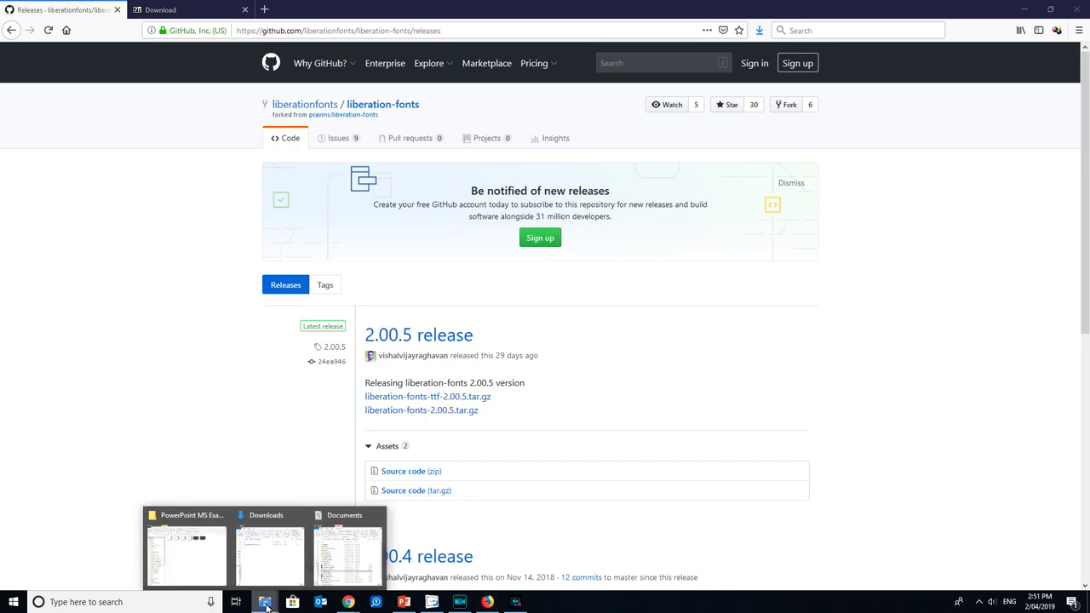
left_click(275, 579)
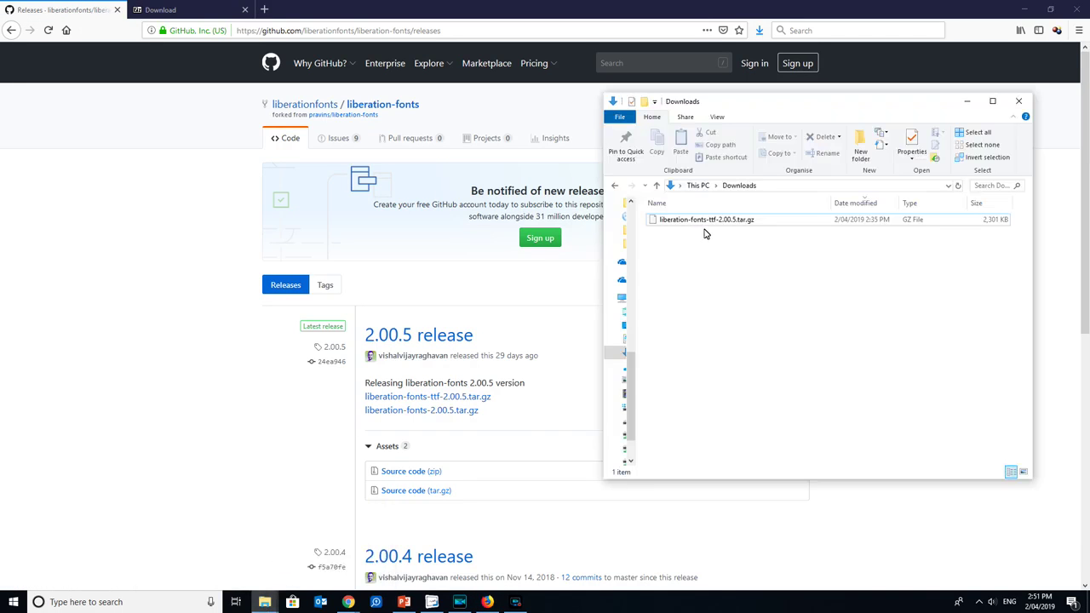
right_click(775, 222)
left_click(751, 220)
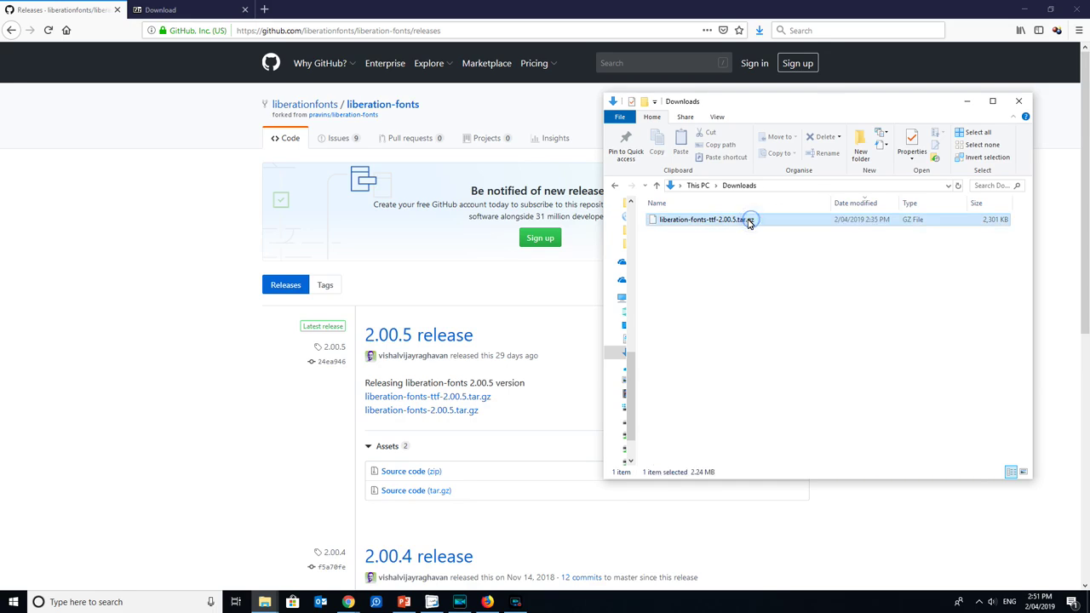
right_click(742, 223)
mouse_move(770, 253)
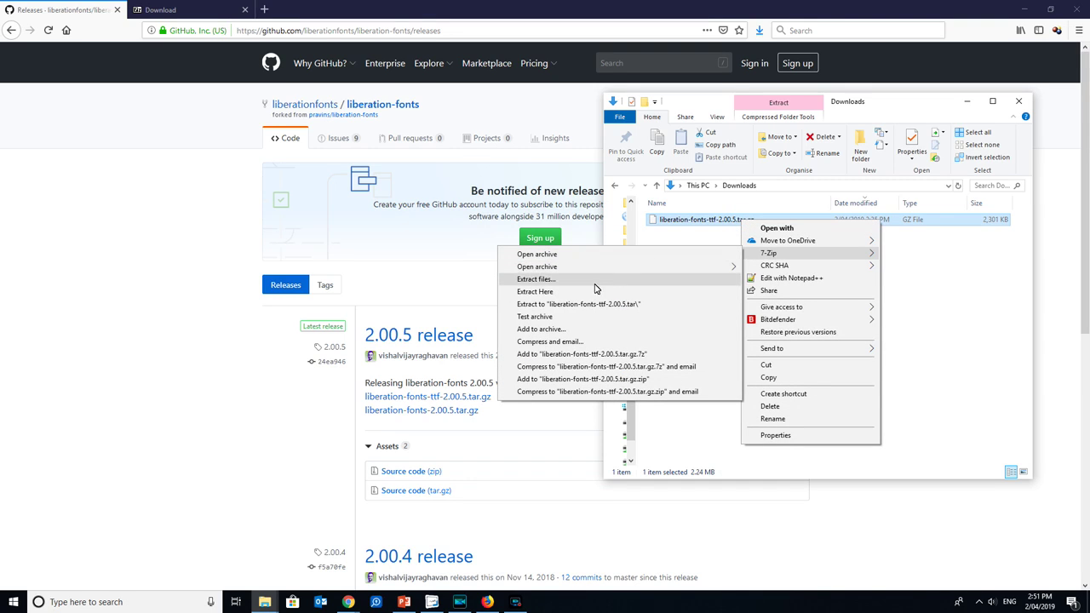
left_click(577, 292)
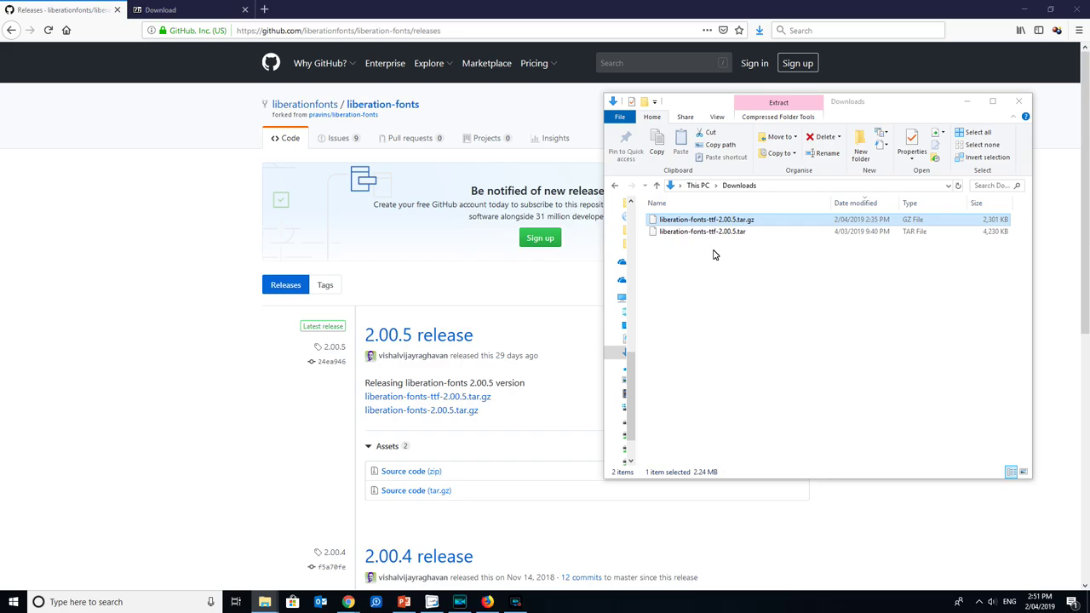
Extract liberation-fonts-ttf-2.00.5.tar in place in Downloads with 7-Zip.
left_click(715, 232)
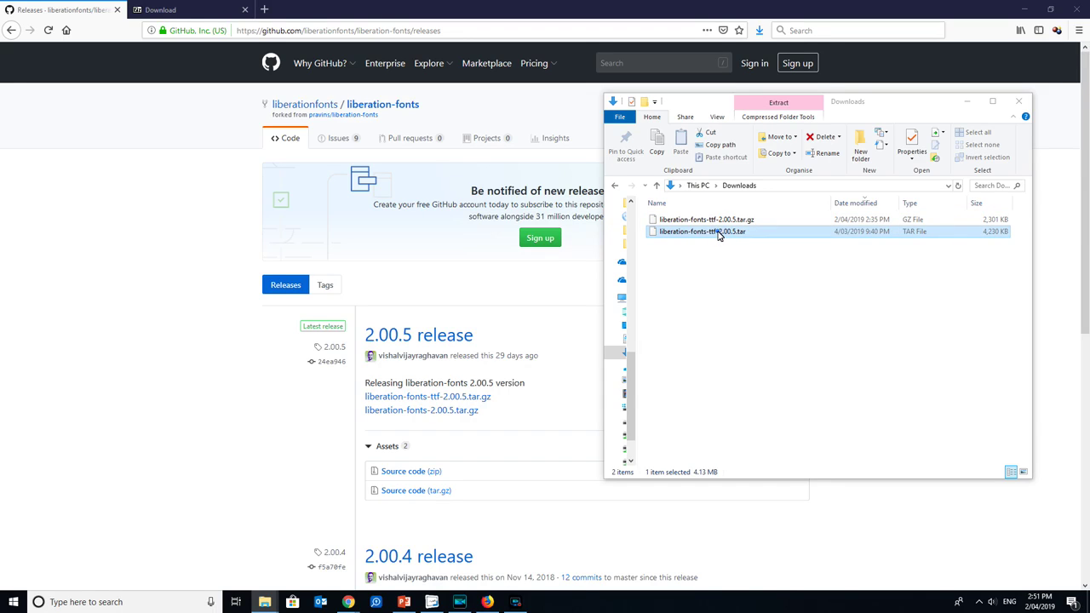
right_click(718, 234)
mouse_move(741, 264)
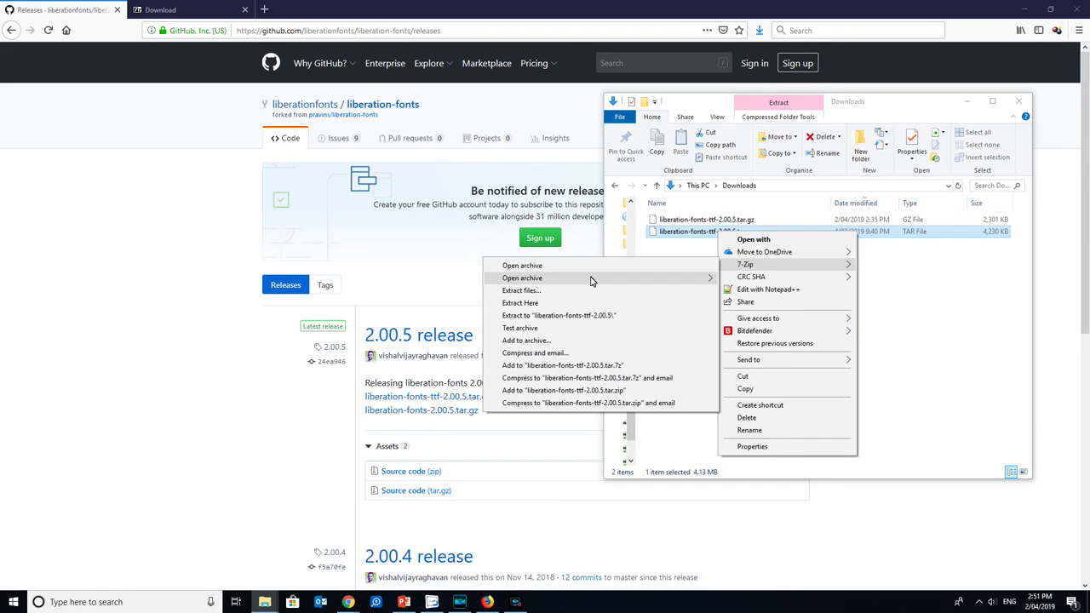
left_click(541, 302)
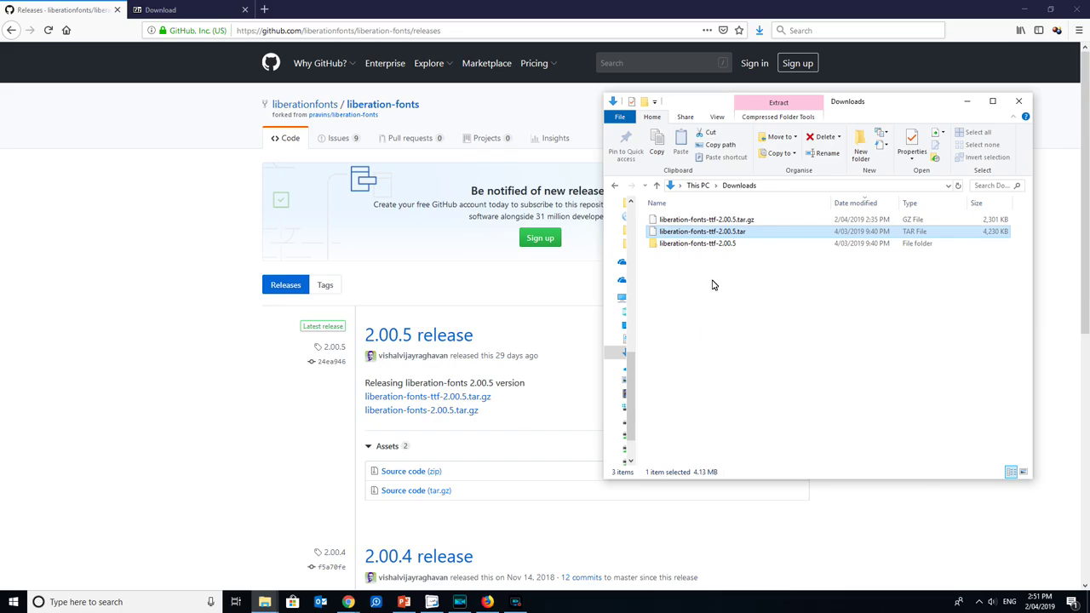
Open the extracted liberation-fonts-ttf-2.00.5 folder and look over the LiberationSerif Bold, BoldItalic, Italic and Regular font files.
double_click(710, 245)
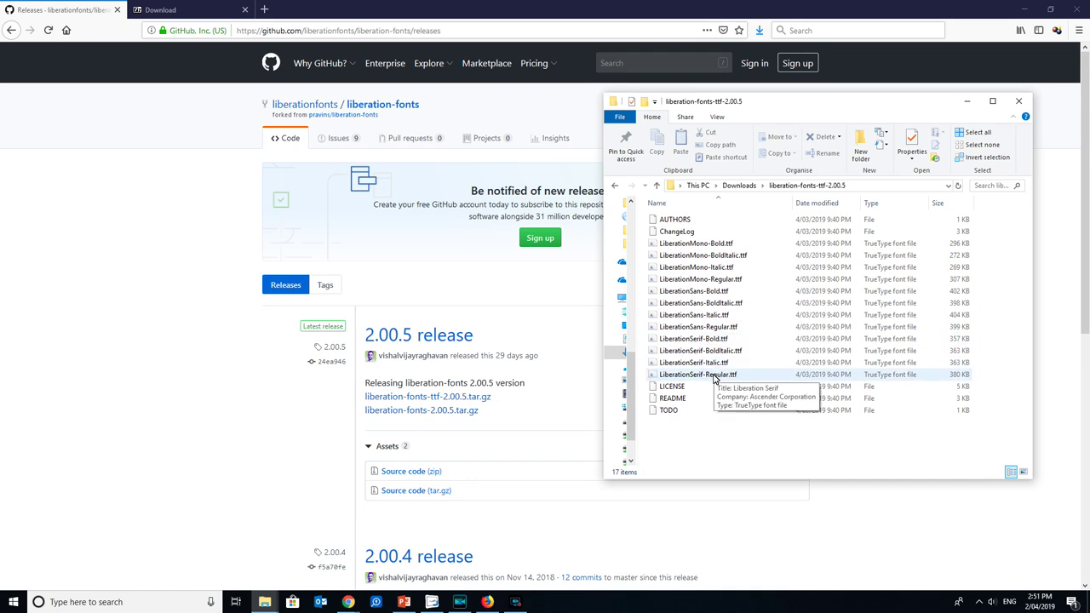
left_click(720, 363)
left_click(720, 350)
left_click(720, 338)
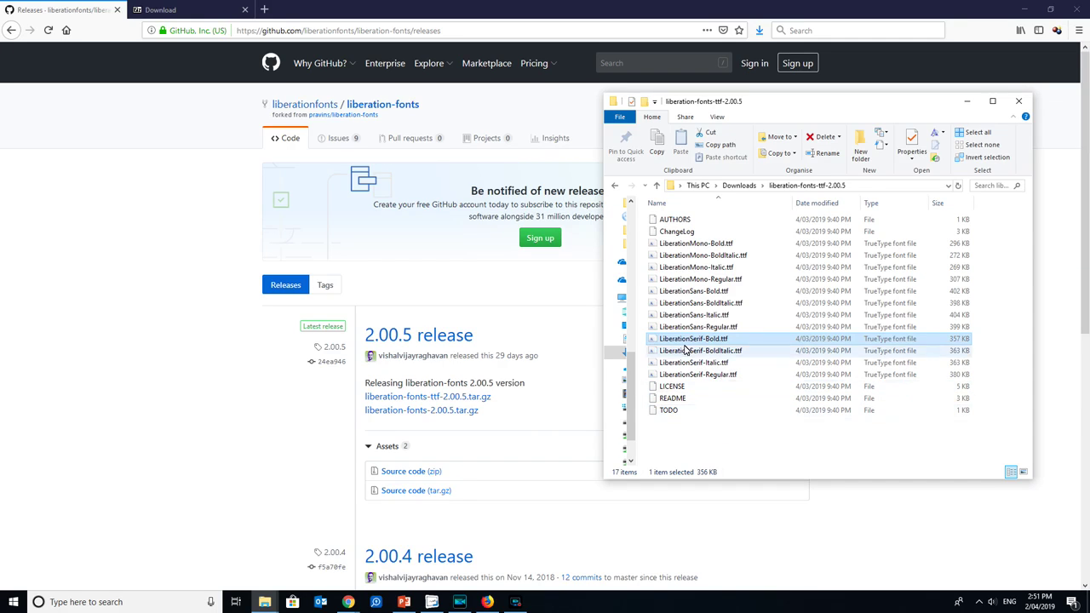
left_click(706, 373)
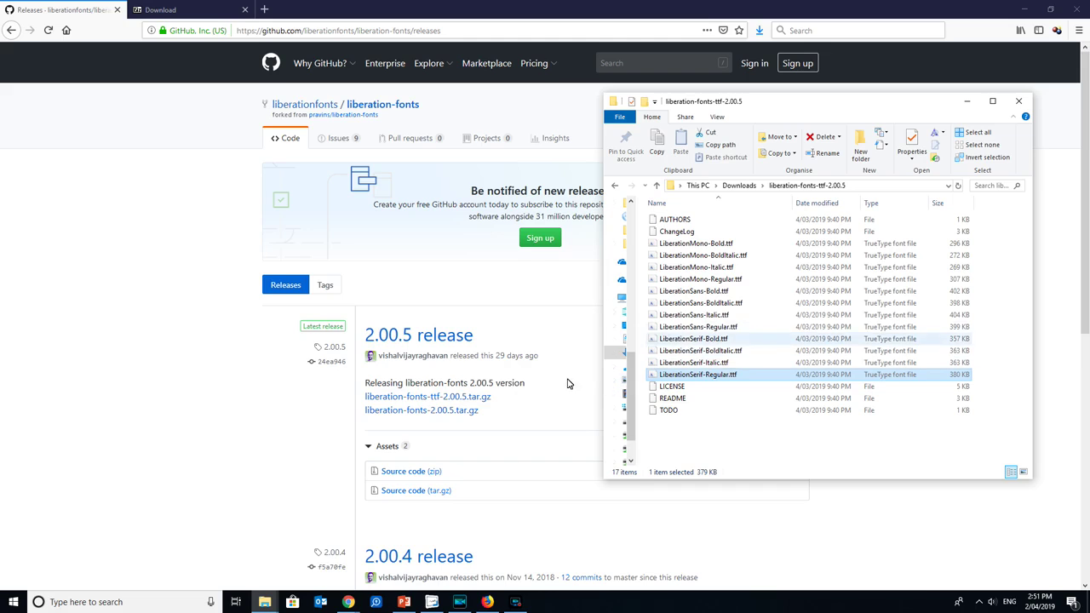
Switch to Doodly and open the dialog for adding a new font, leaving the font file unselected.
left_click(431, 601)
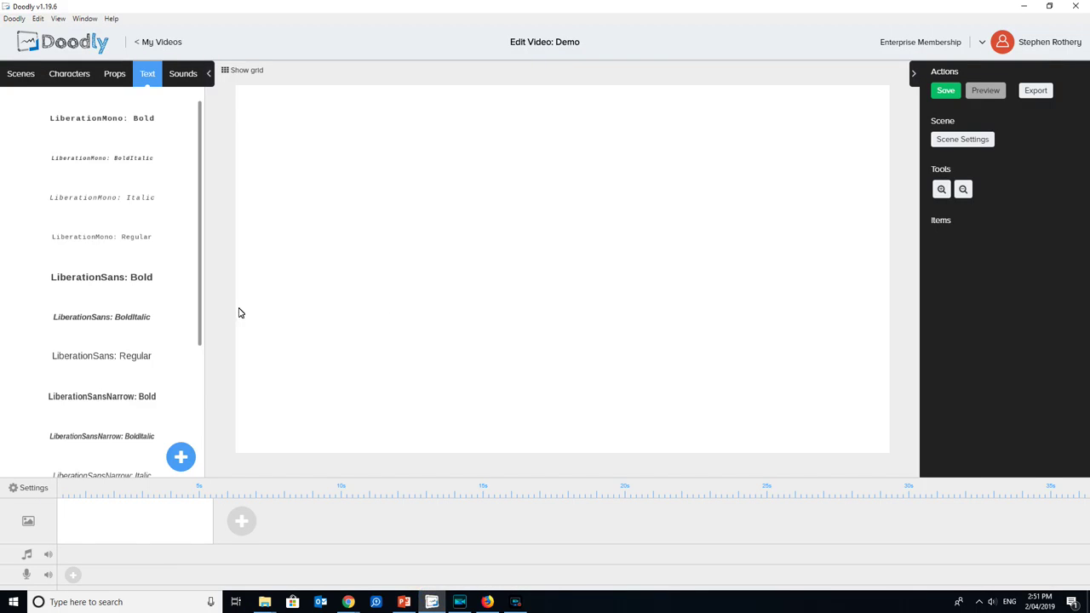
left_click(189, 458)
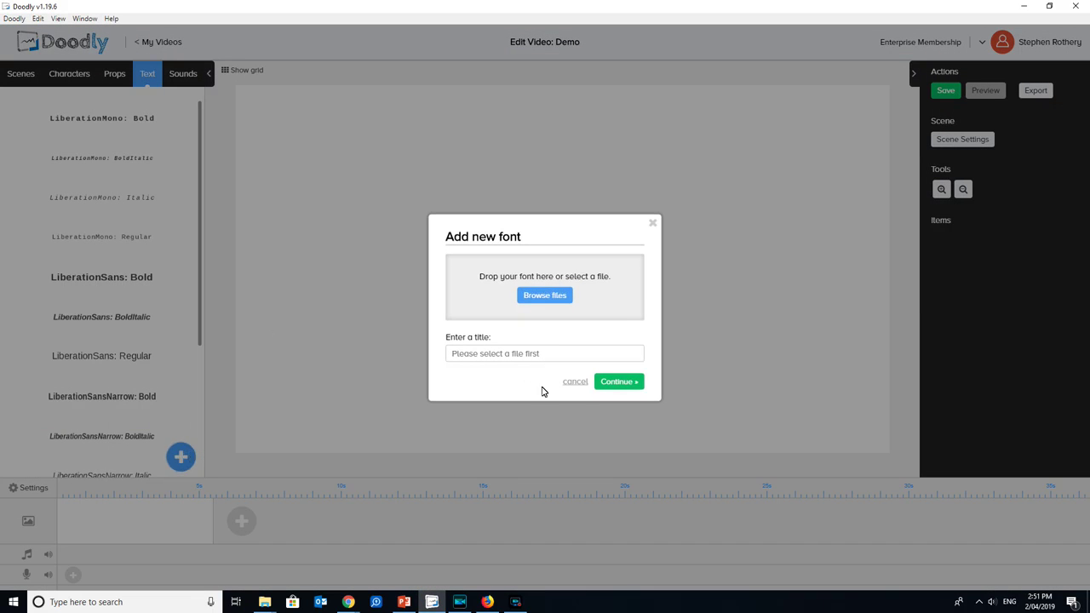
left_click(584, 384)
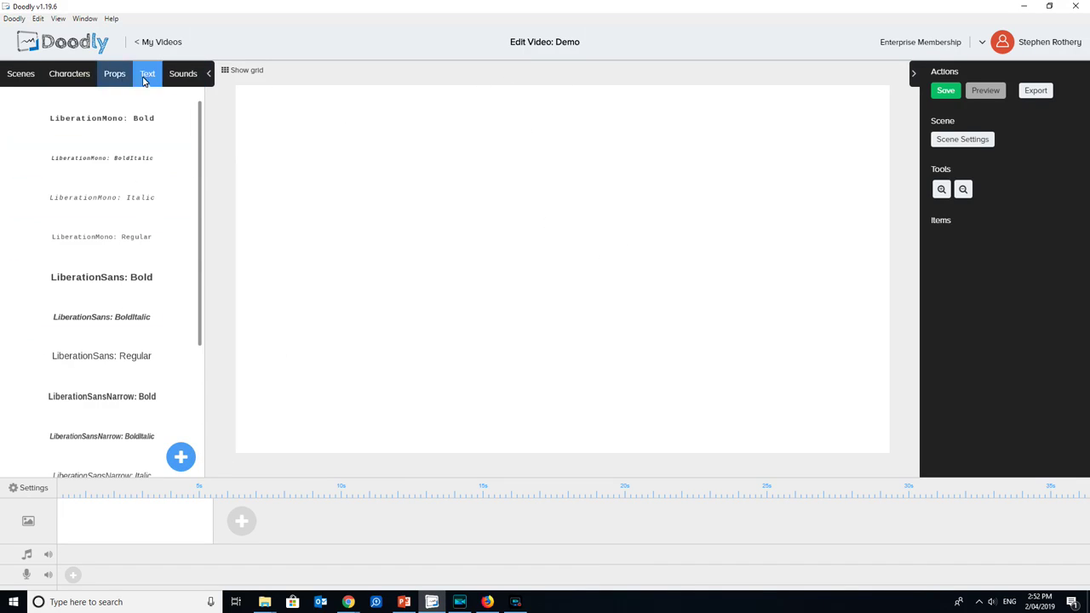
left_click(180, 455)
left_click(550, 298)
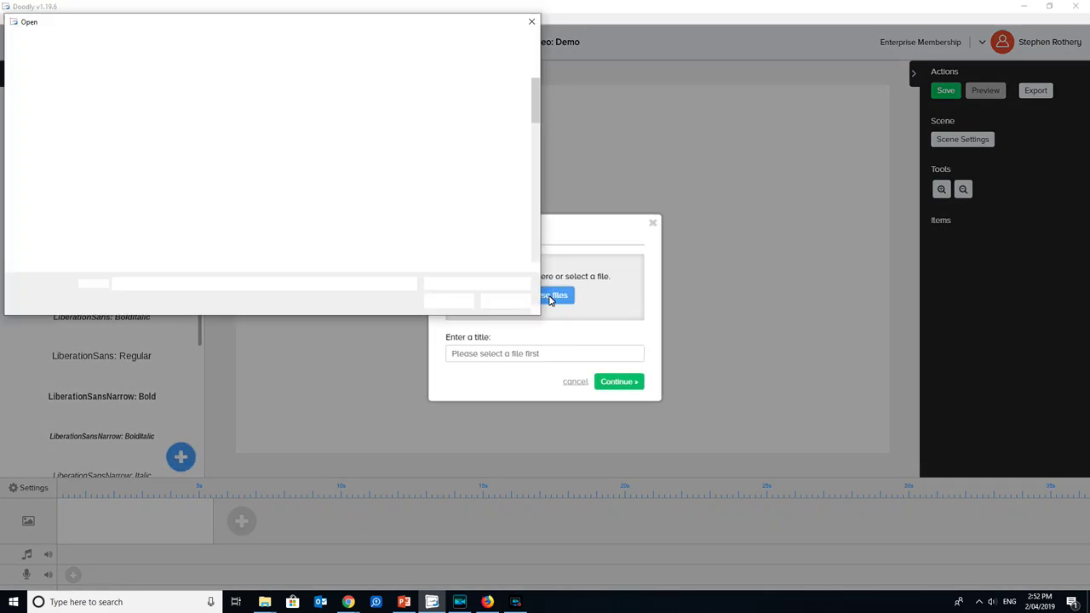
left_click(503, 304)
Add LiberationSerif-Bold.ttf from the extracted fonts folder as a new font titled "LiberationSerif: Bold".
mouse_move(264, 602)
left_click(273, 554)
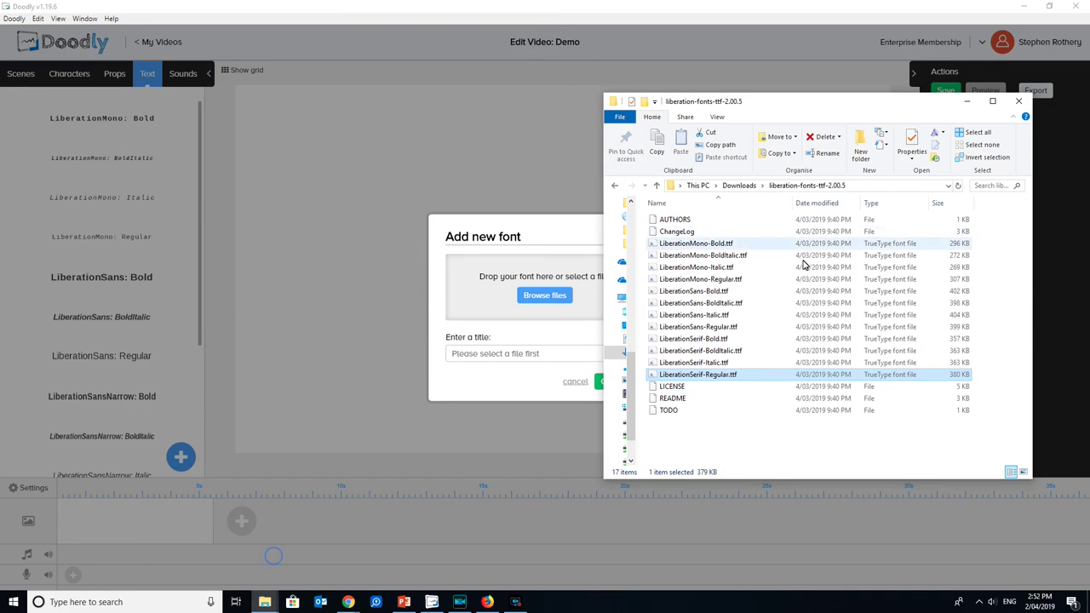
left_click(715, 339)
left_click_drag(715, 339, 526, 291)
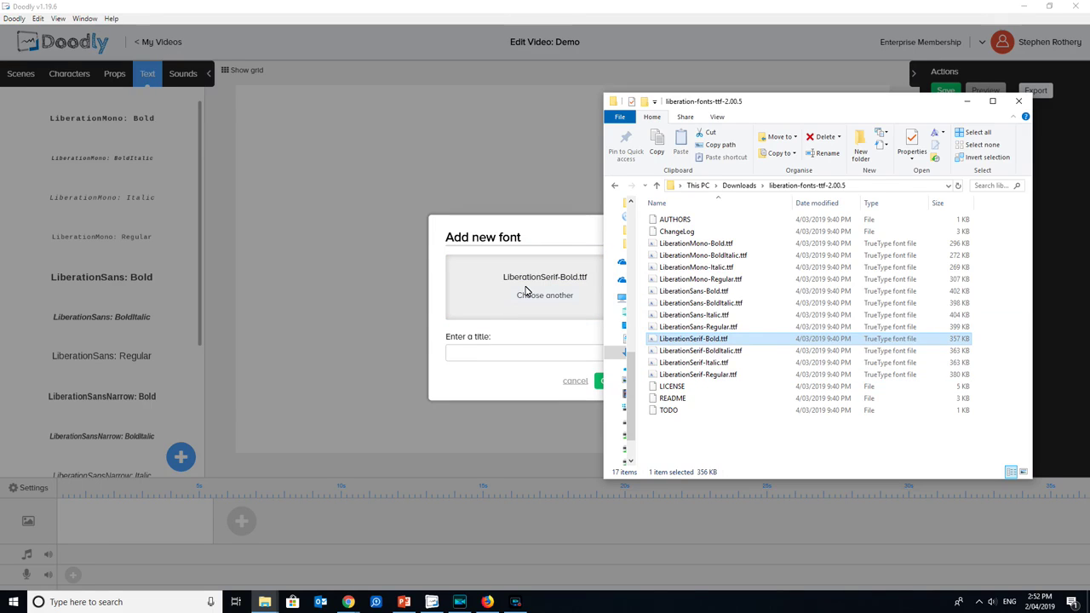
left_click(504, 356)
type("LiberationSerif: Bold")
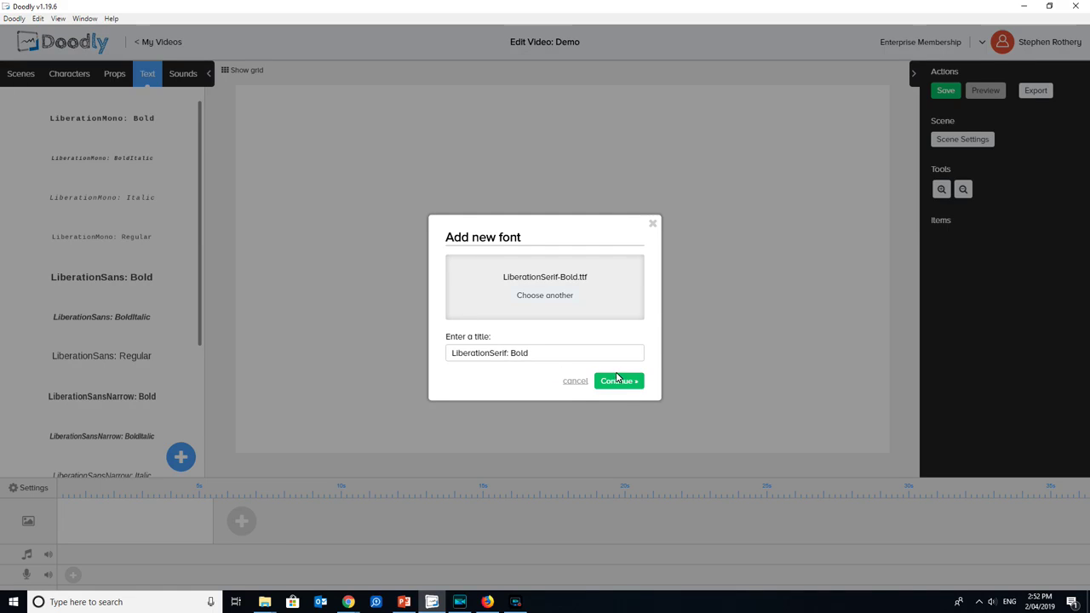
left_click(618, 380)
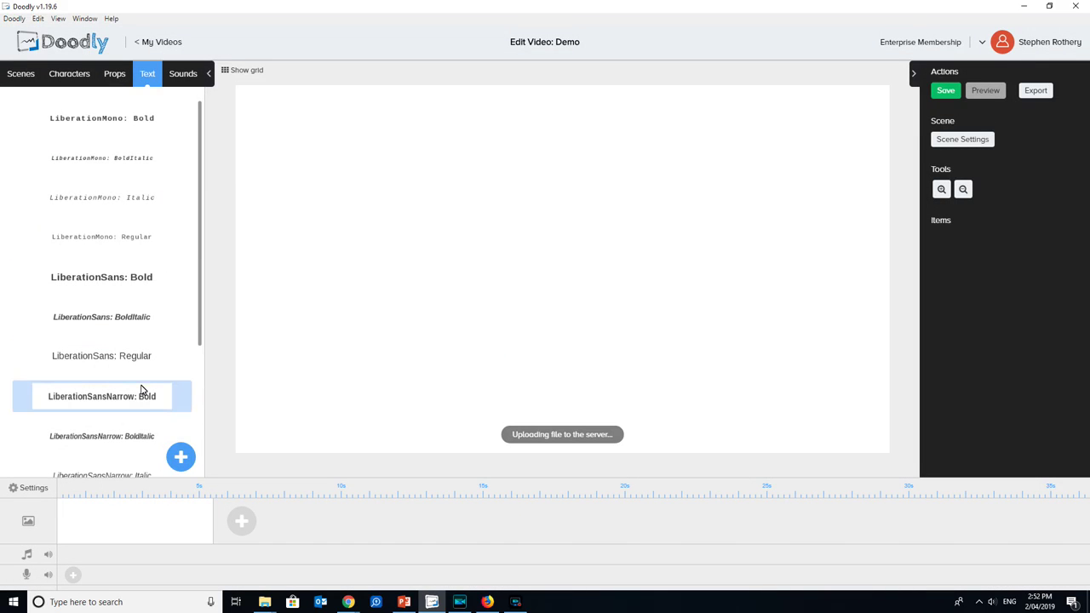
Add LiberationSerif-BoldItalic.ttf from the extracted fonts folder as a new font titled "LiberationSerif: BoldItalic".
left_click(181, 458)
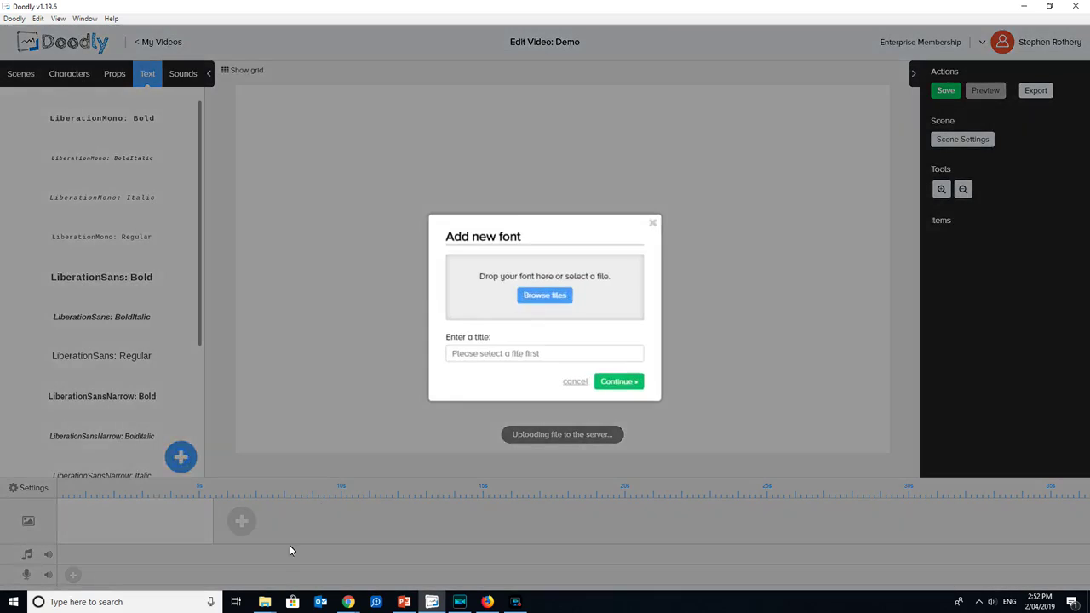
mouse_move(265, 600)
left_click(252, 558)
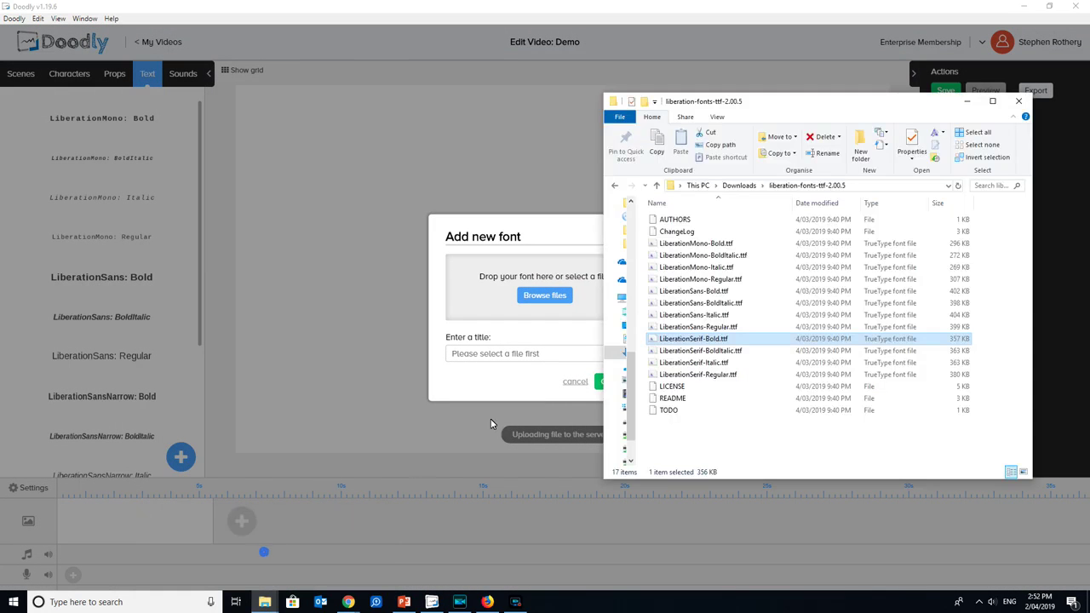
left_click(711, 351)
mouse_move(713, 352)
left_mouse_down()
mouse_move(615, 341)
mouse_move(545, 296)
mouse_move(527, 298)
left_mouse_up()
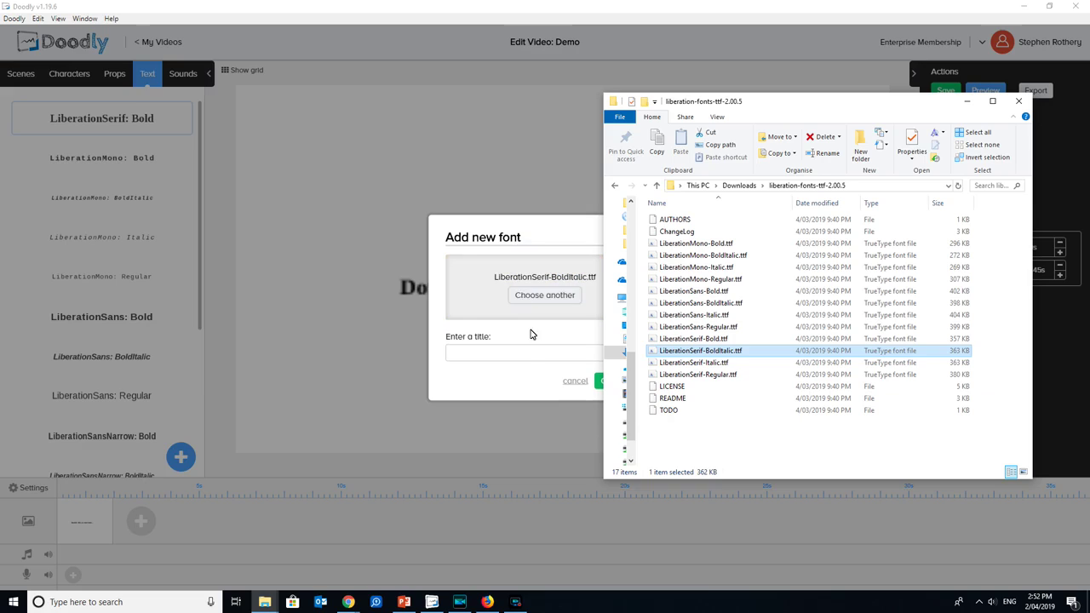
left_click(490, 354)
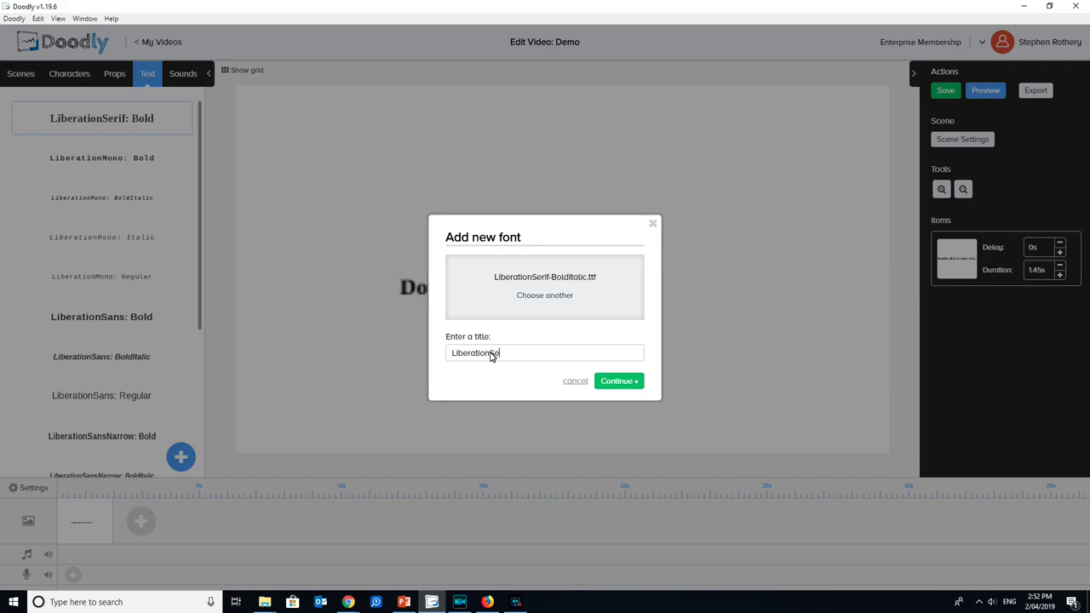
type("LiberationSerif: BoldItalic")
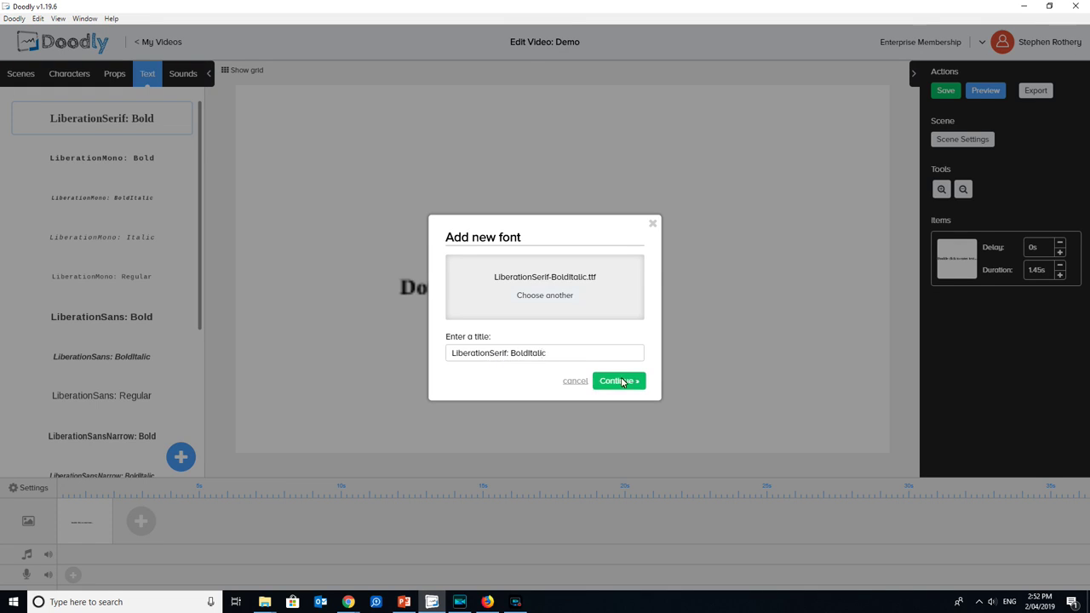
left_click(623, 385)
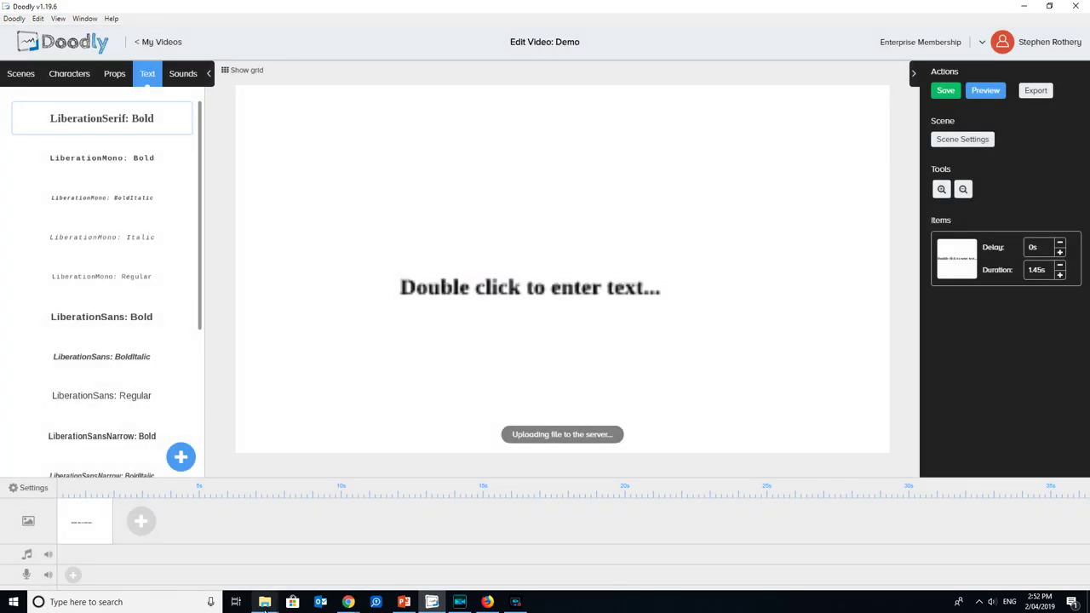
Add LiberationSerif-Italic.ttf from the extracted fonts folder as a new font titled "LiberationSerif: Italic".
mouse_move(267, 603)
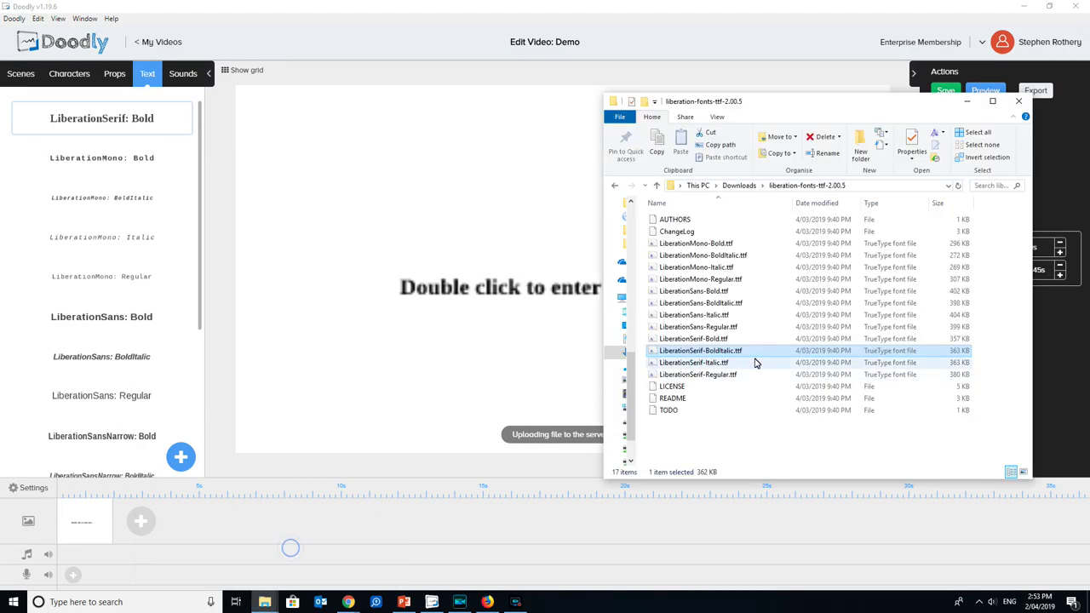
left_click(264, 600)
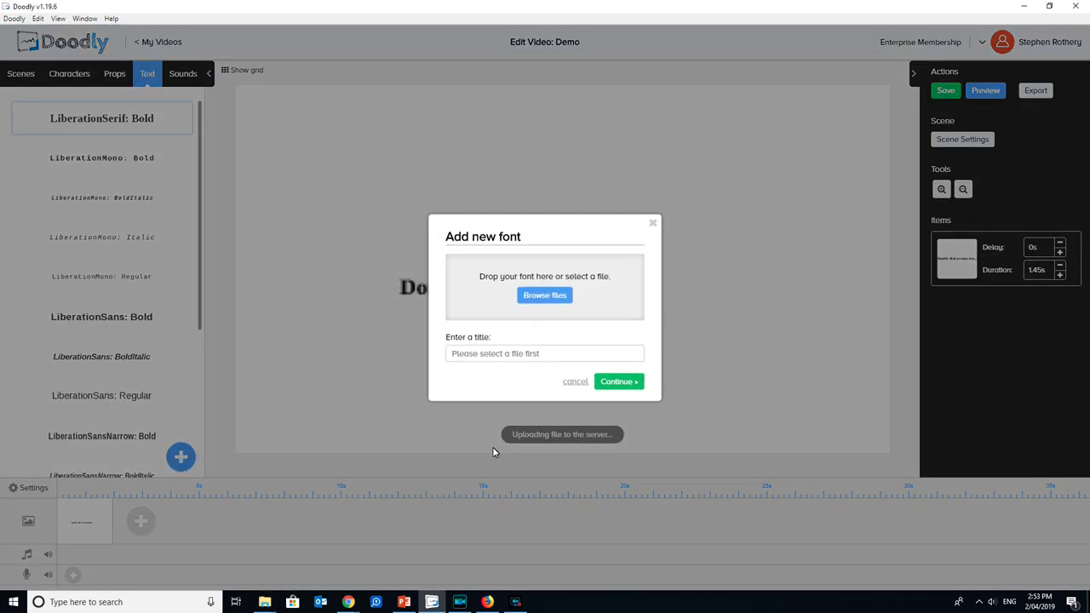
mouse_move(264, 585)
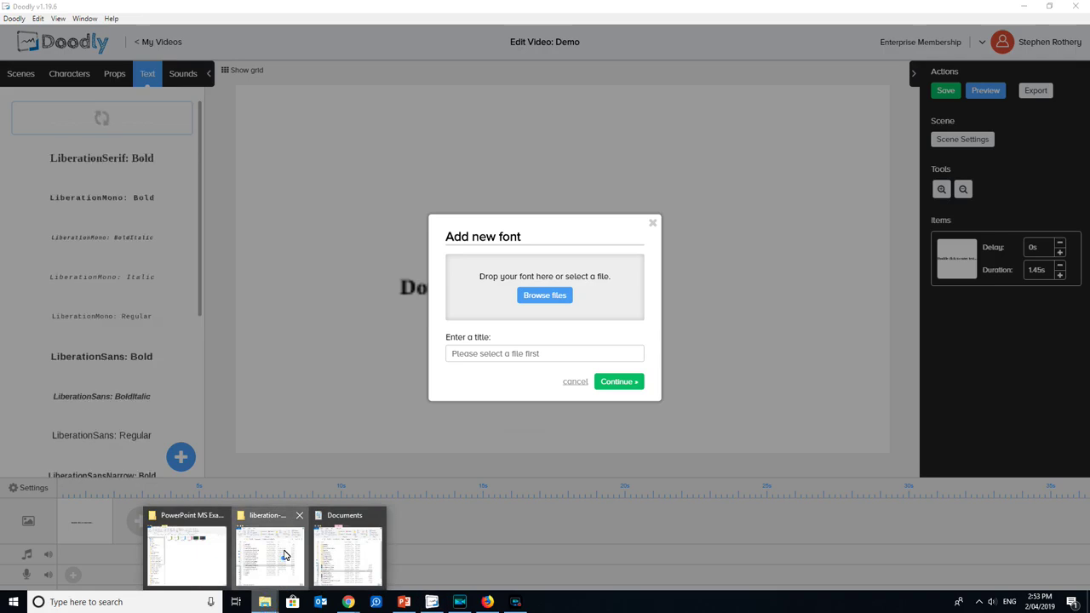
left_click(284, 559)
left_click_drag(691, 363, 534, 313)
left_click(488, 353)
type("LiberationSerif: Italic")
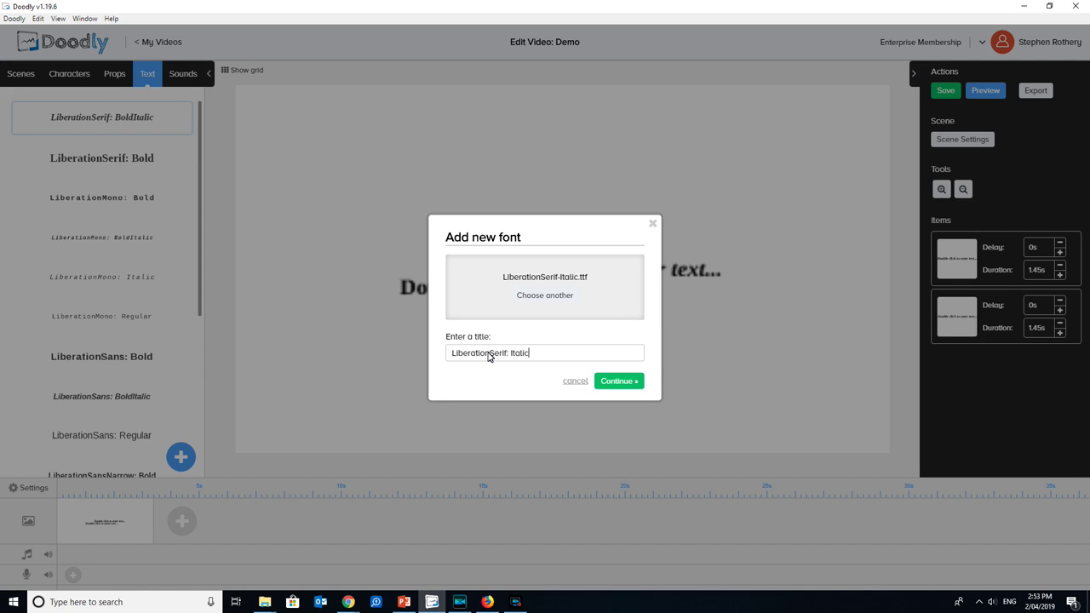
left_click(618, 380)
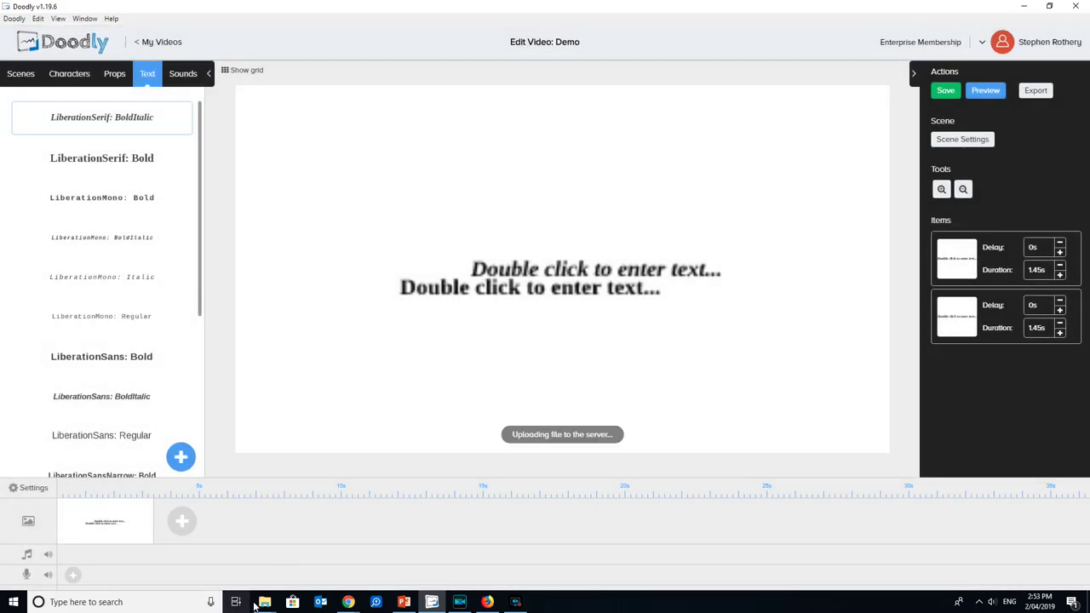
Add LiberationSerif-Regular.ttf from the extracted fonts folder as a new font titled "LiberationSerif: Regular".
left_click(181, 457)
mouse_move(258, 607)
left_click(273, 558)
left_click_drag(695, 375, 555, 312)
left_click(515, 354)
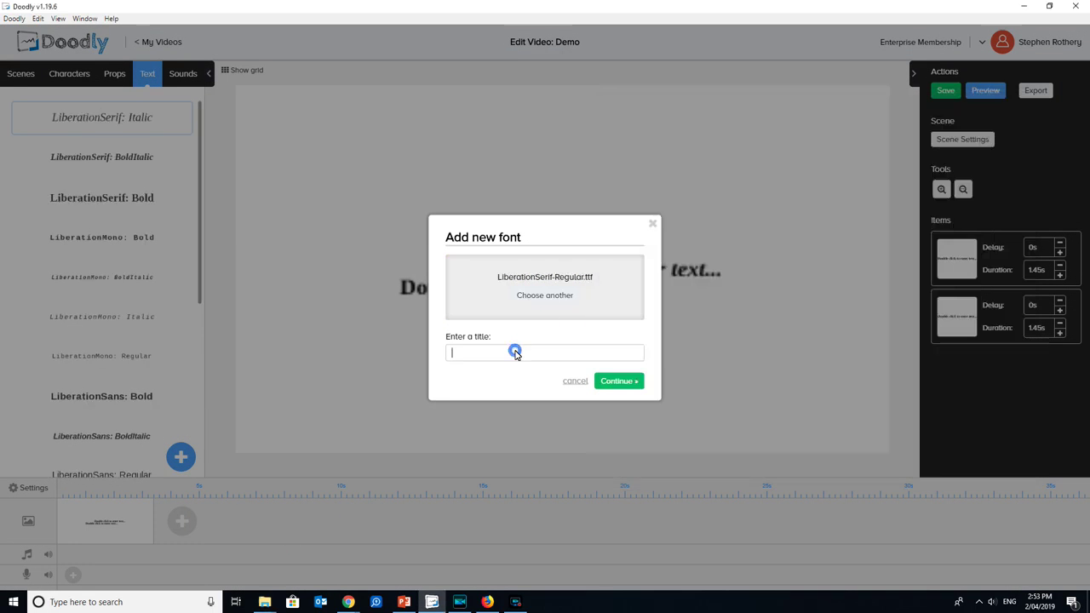
type("LiberationSerif: Regular")
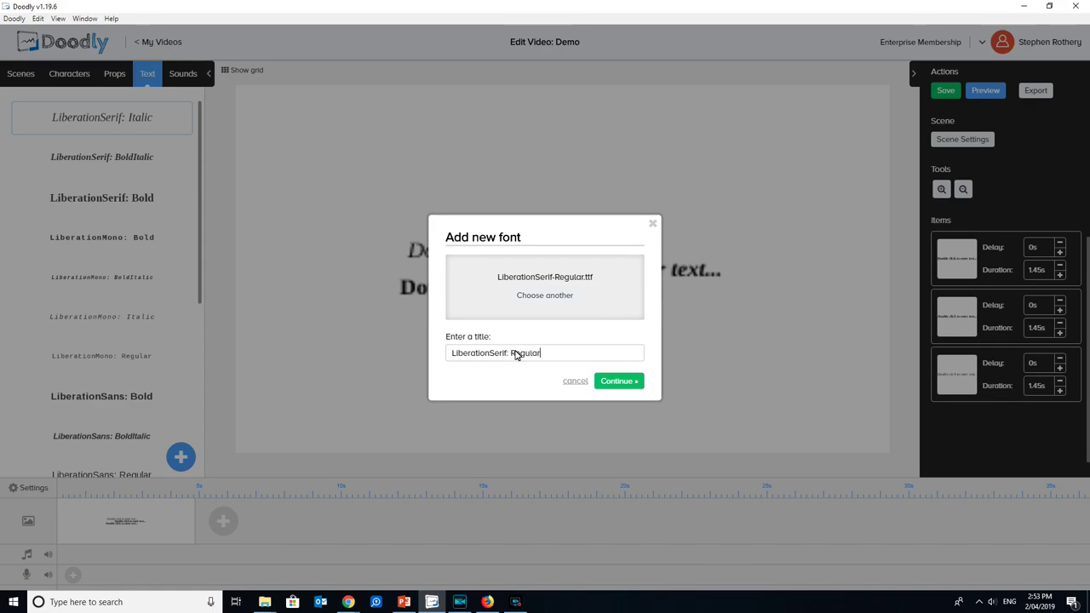
left_click(625, 381)
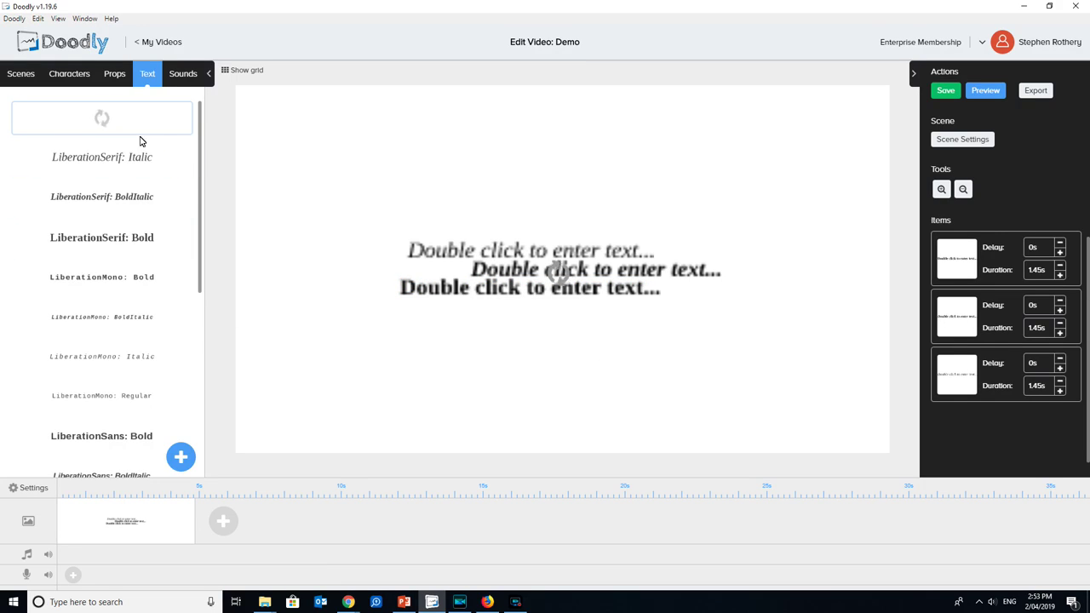
Spread the four overlapping sample texts into separate rows on the canvas, ordered Italic, Regular, Bold and BoldItalic from top to bottom.
left_click_drag(441, 254, 433, 178)
left_click_drag(498, 251, 497, 217)
left_click(494, 273)
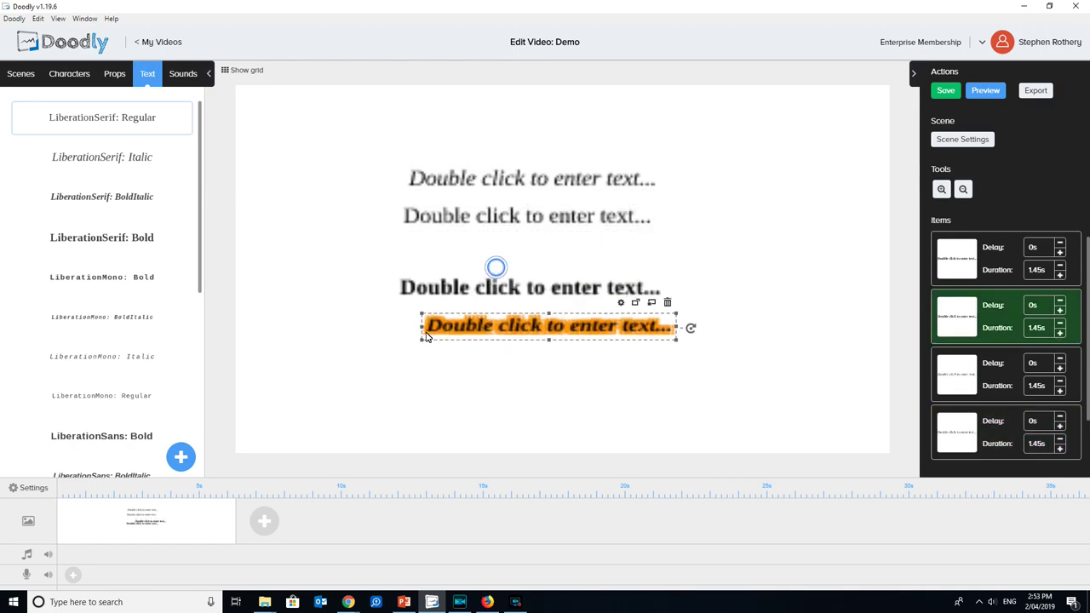
left_click(457, 276)
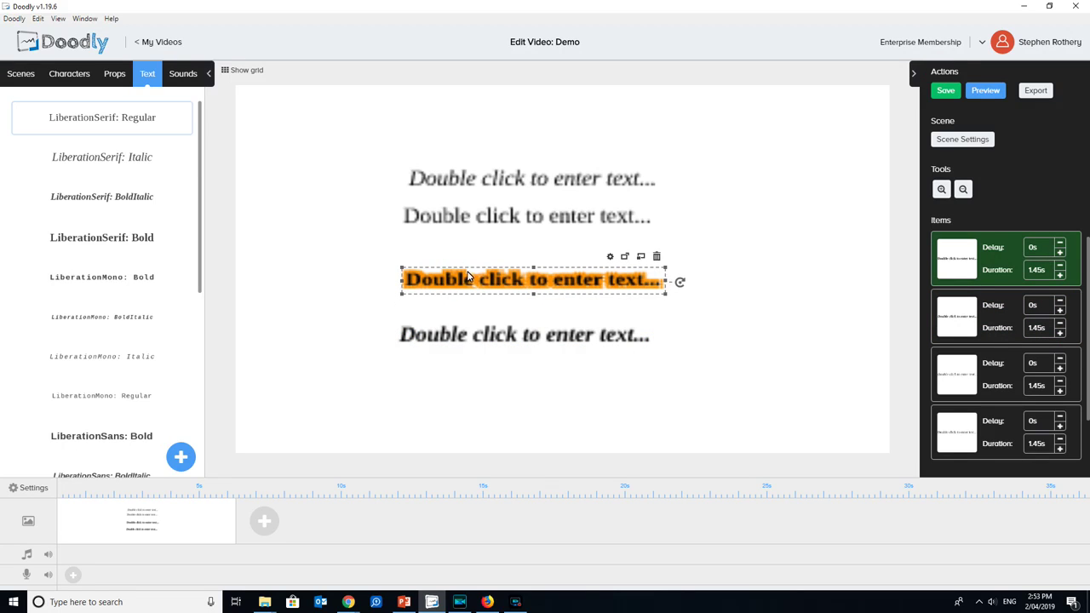
left_click_drag(467, 272, 466, 257)
left_click(459, 334)
left_click_drag(460, 334, 458, 317)
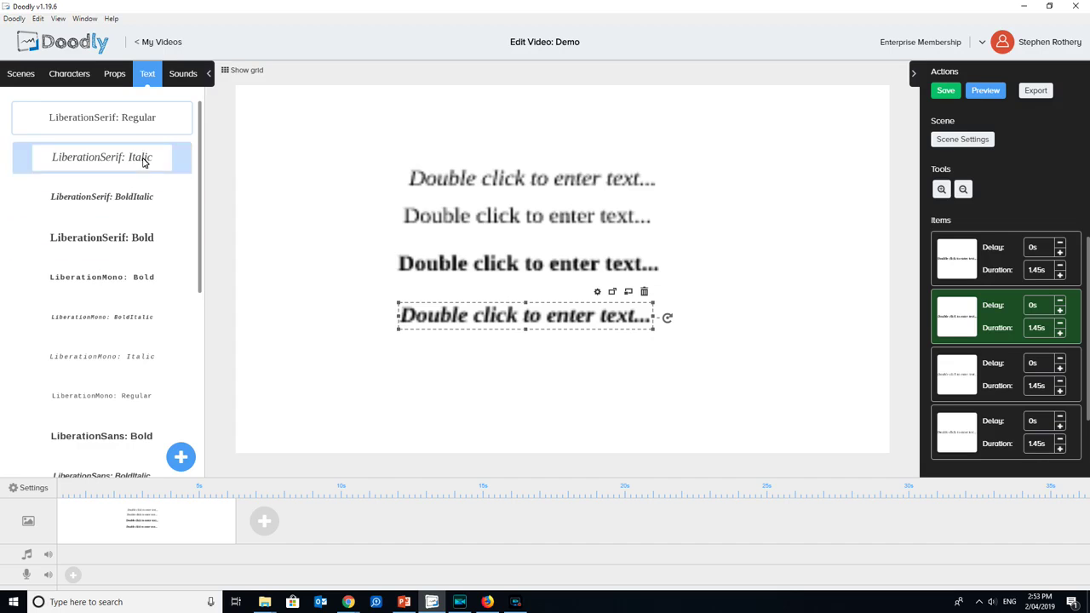
Preview the scene to check how the four LiberationSerif sample texts are drawn, and close the preview.
left_click(727, 218)
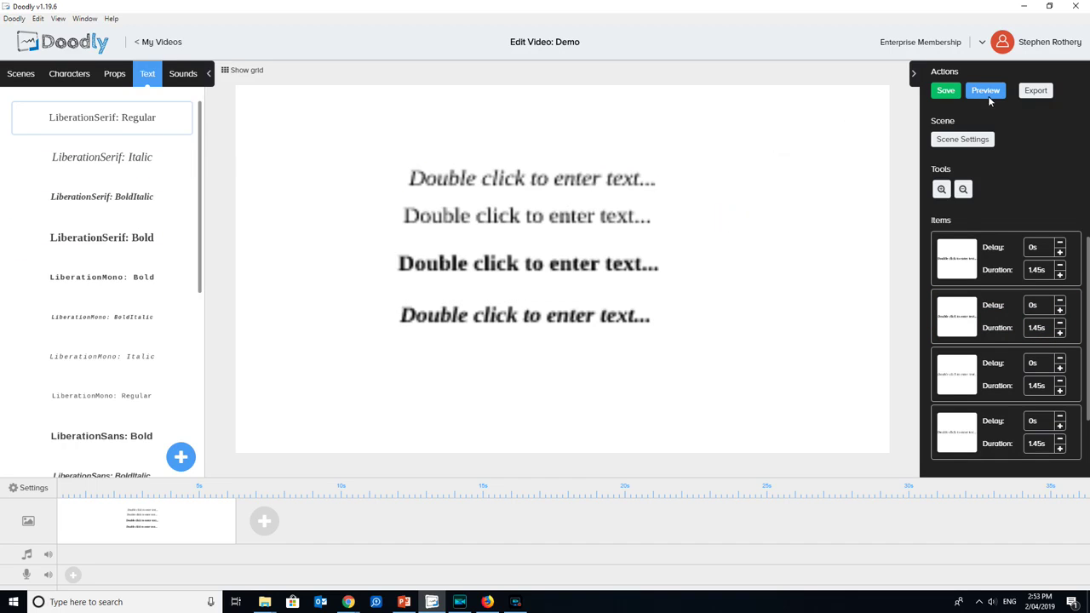
left_click(998, 95)
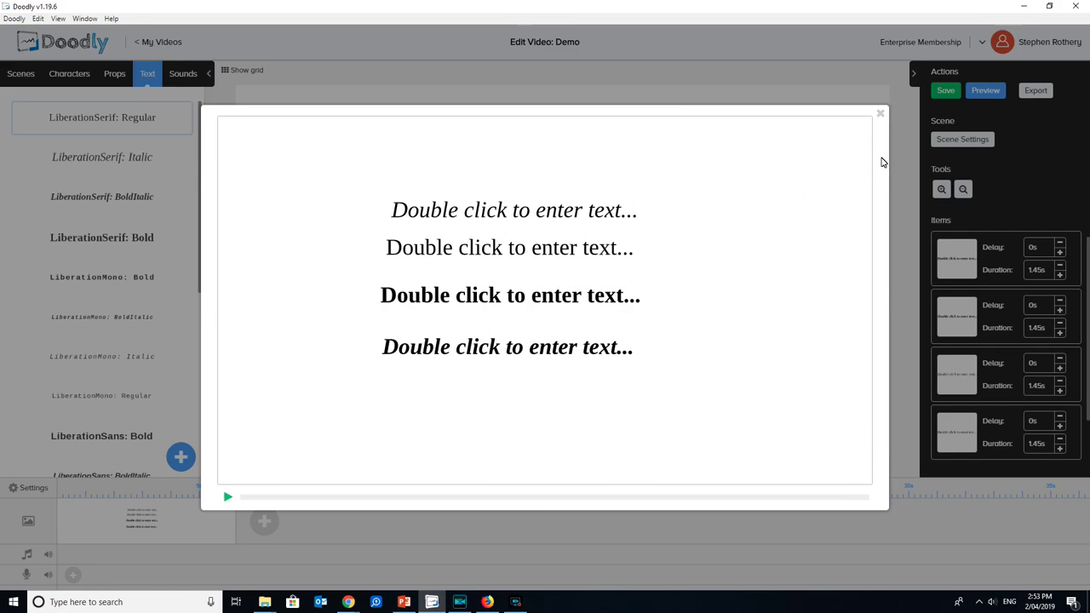
left_click(881, 114)
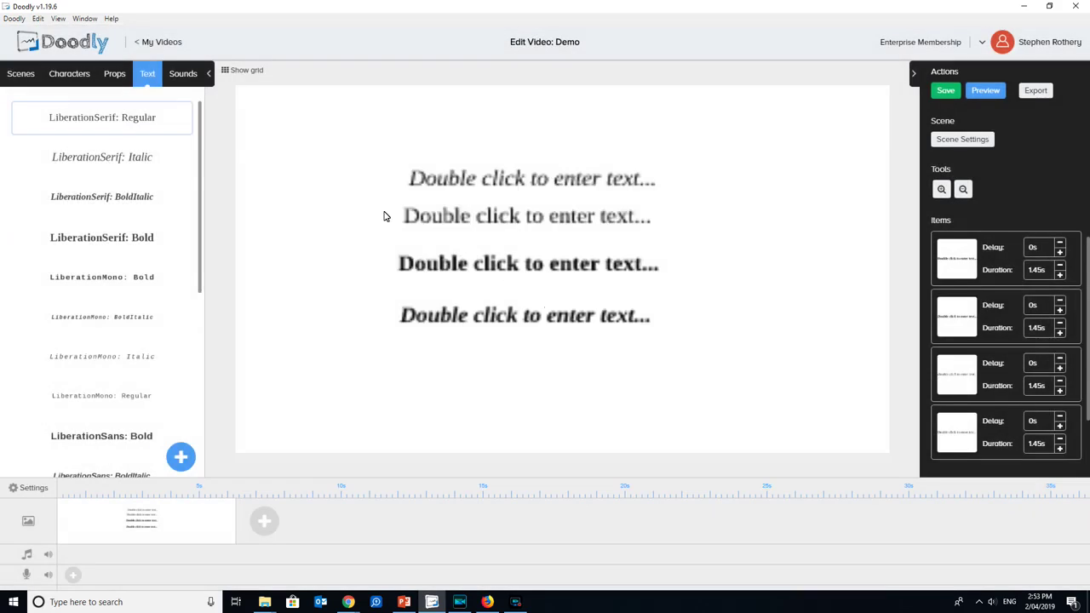